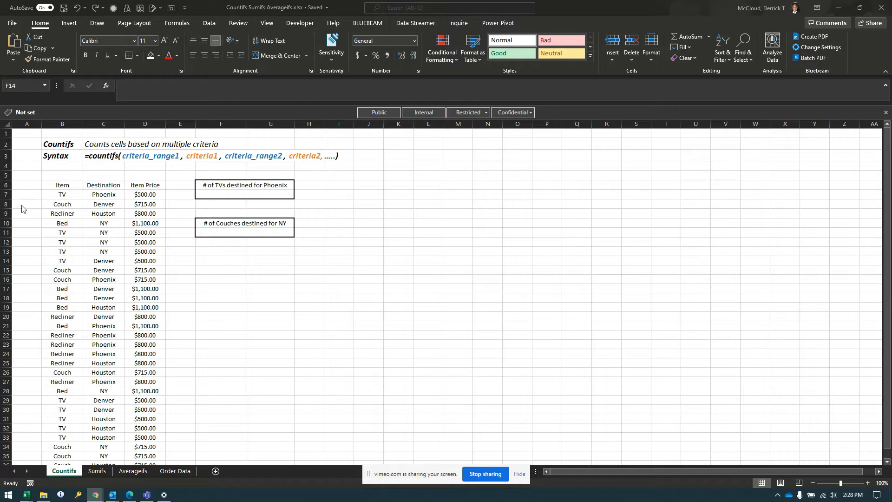
- Examine the Item, Destination and Item Price columns of the data table on the Countifs sheet
{"action": "left_click", "coordinate": [61, 186]}
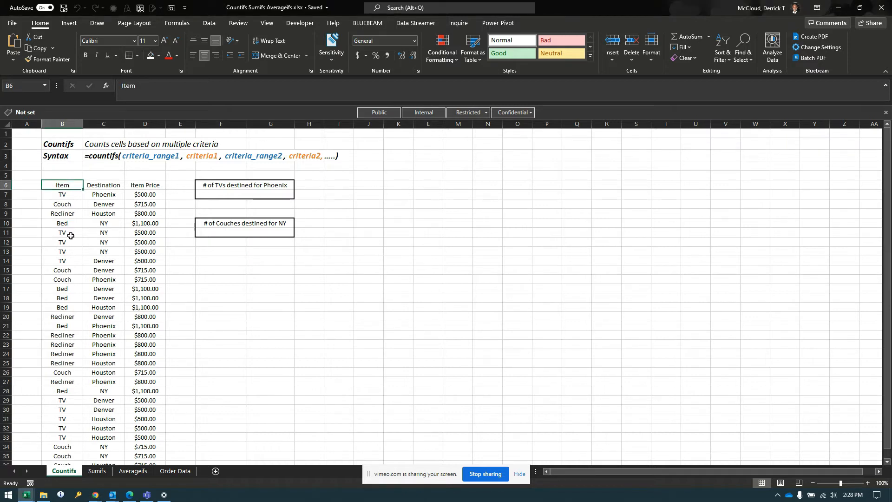
{"action": "left_click", "coordinate": [98, 186]}
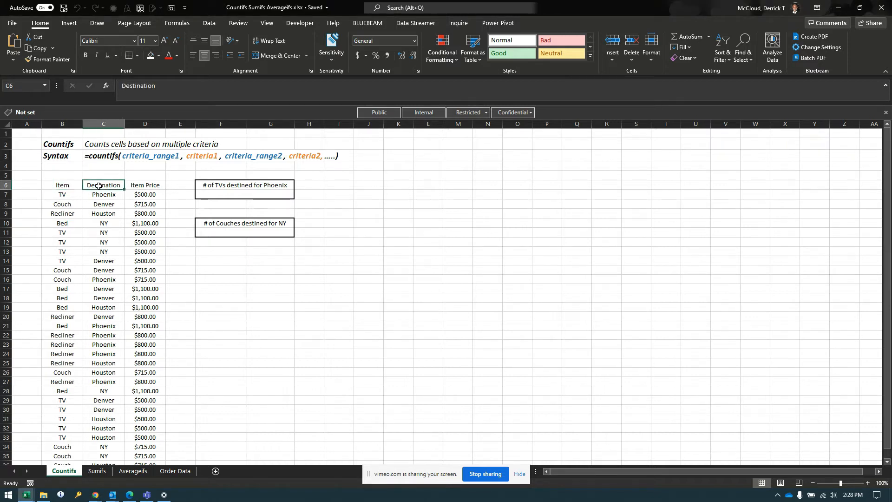
{"action": "left_click", "coordinate": [153, 184]}
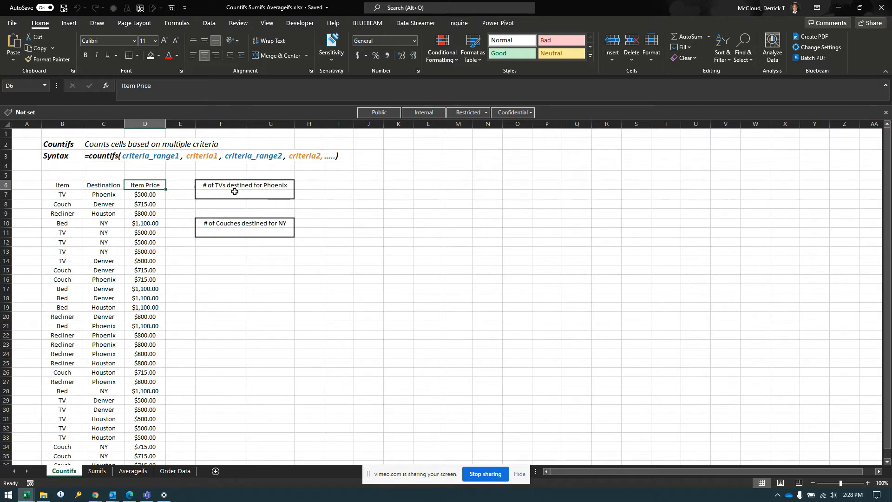
{"action": "left_click", "coordinate": [62, 195]}
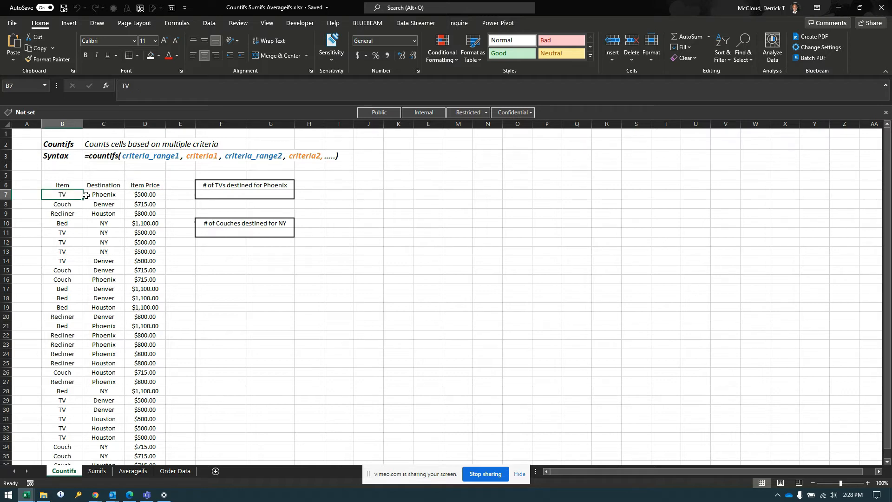
{"action": "left_click", "coordinate": [103, 195]}
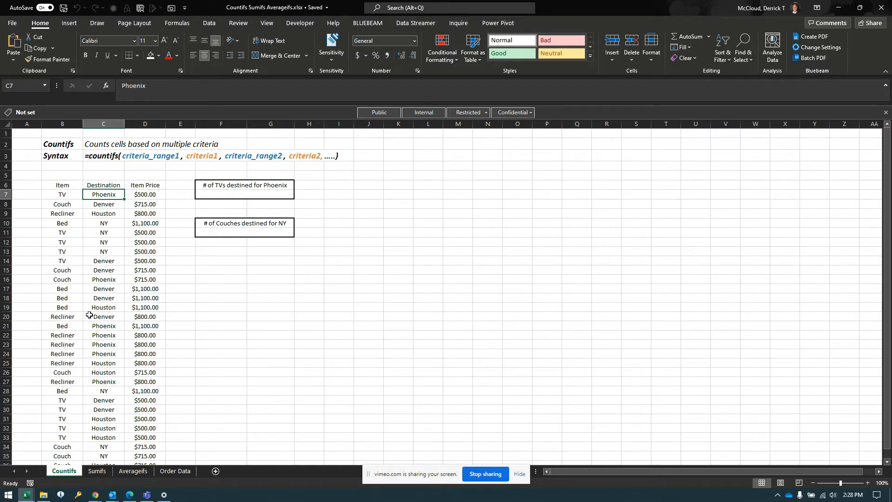
{"action": "scroll", "coordinate": [90, 303], "scroll_direction": "down", "scroll_amount": 2}
{"action": "scroll", "coordinate": [89, 297], "scroll_direction": "up", "scroll_amount": 2}
{"action": "left_click", "coordinate": [58, 194]}
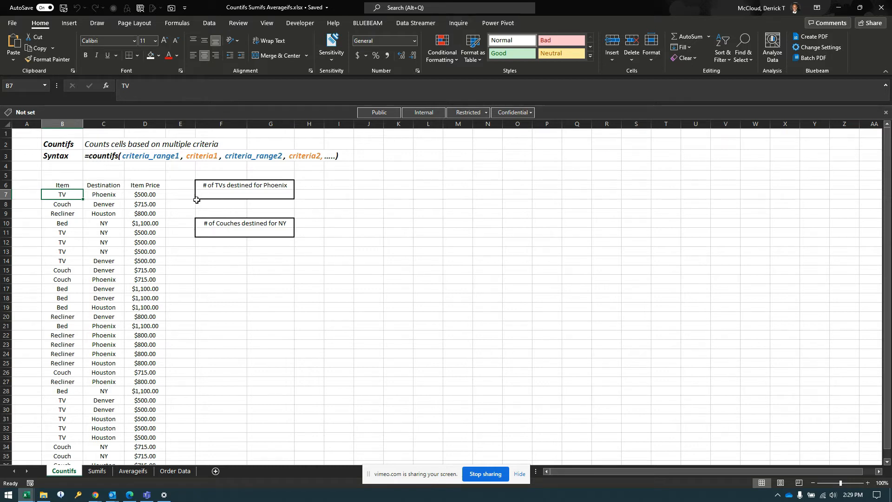
- Start a COUNTIFS formula in F7 under "# of TVs destined for Phoenix" with range B7:B36 and criterion "TV"
{"action": "left_click", "coordinate": [216, 195]}
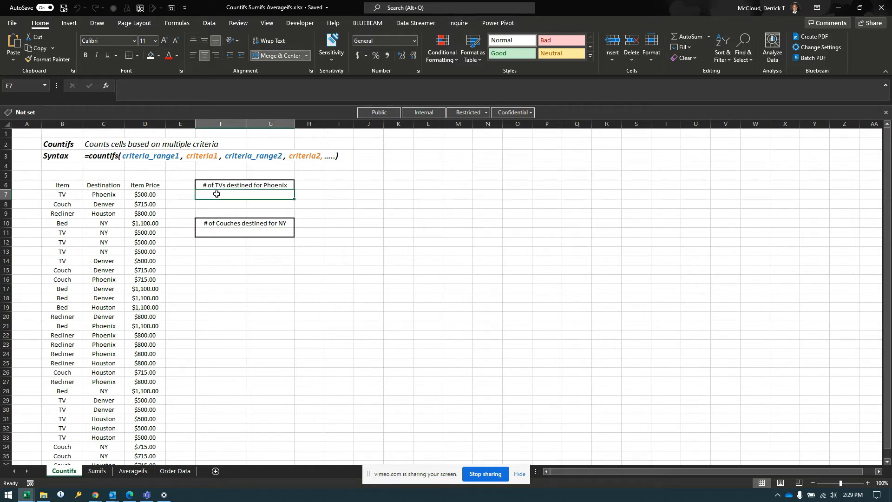
{"action": "type", "text": "=co"}
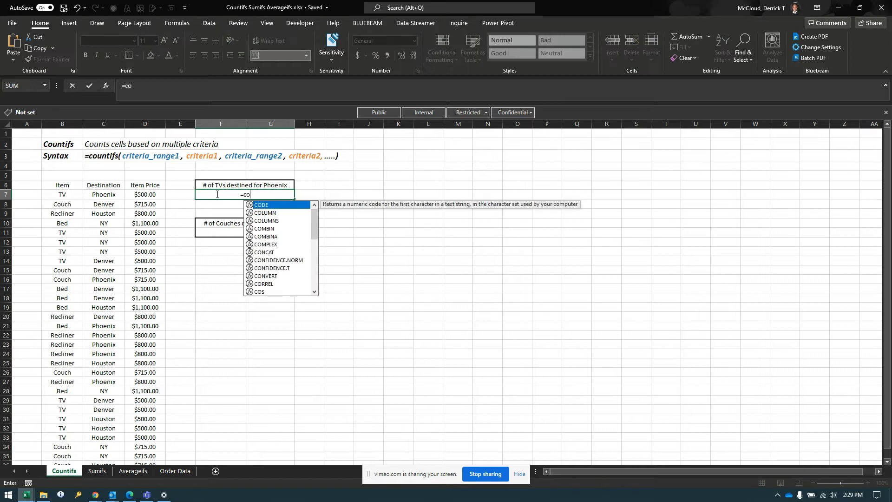
{"action": "type", "text": "untifs("}
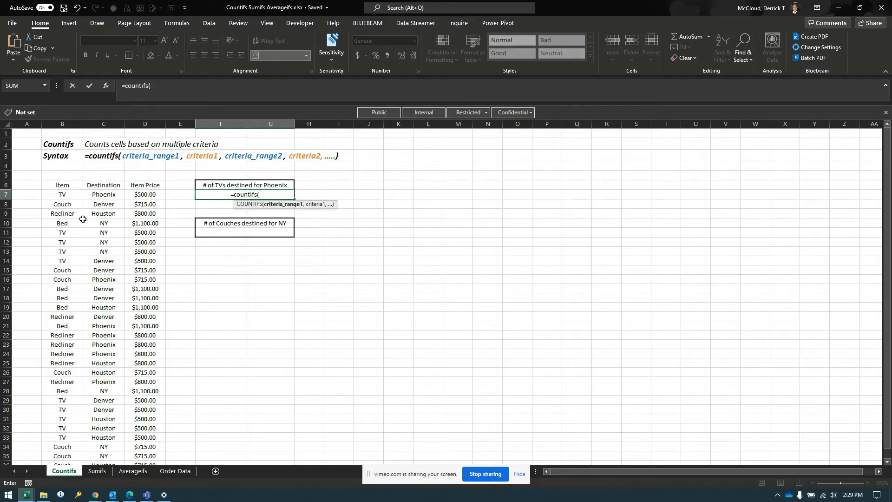
{"action": "left_click", "coordinate": [61, 192]}
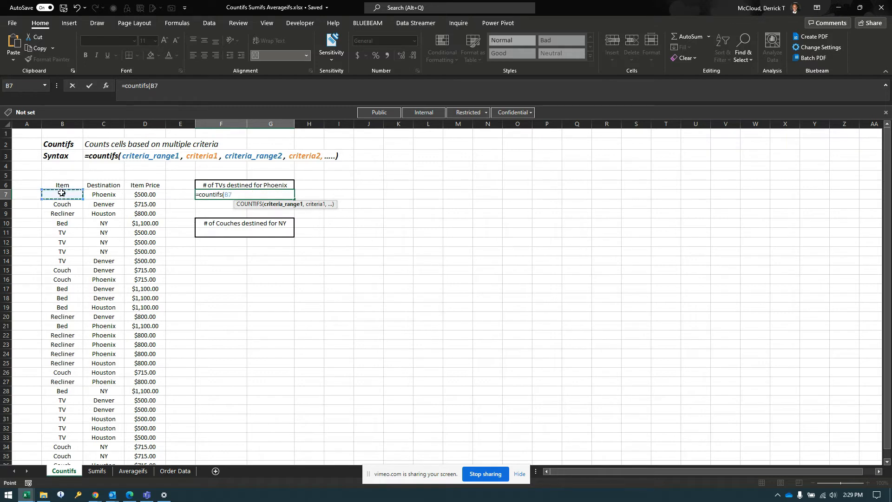
{"action": "key", "text": "ctrl+shift+Down"}
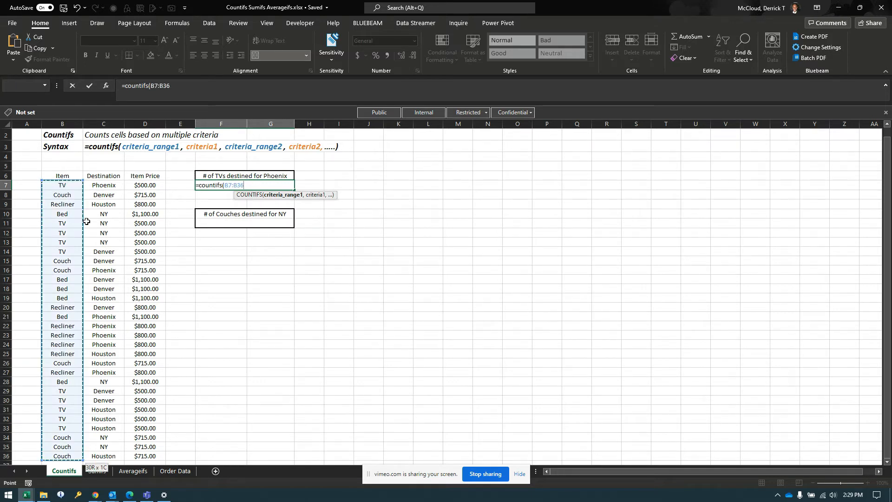
{"action": "type", "text": ","}
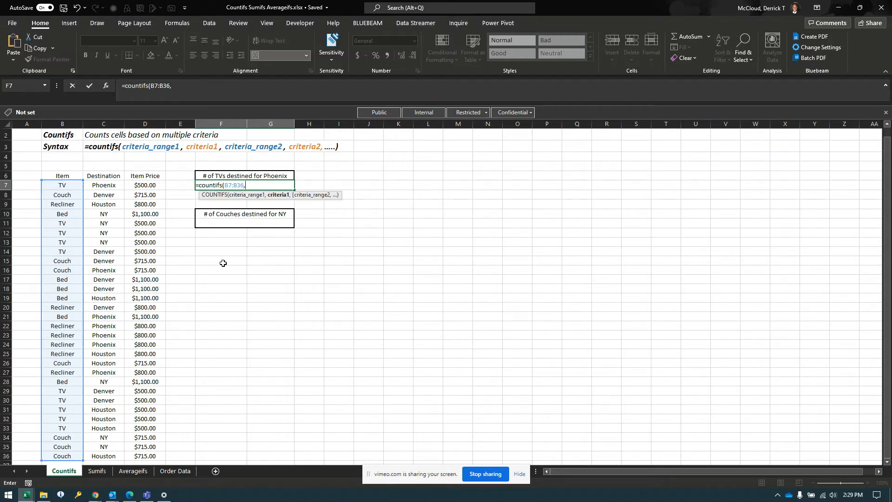
{"action": "type", "text": "\"TV\","}
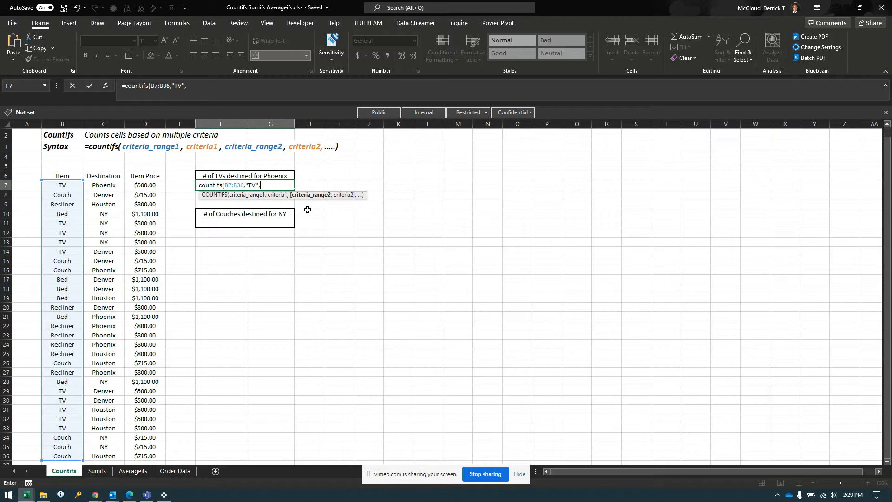
- Complete the F7 formula with second range C7:C36 and criterion "Phoenix", and enter it
{"action": "left_click", "coordinate": [107, 185]}
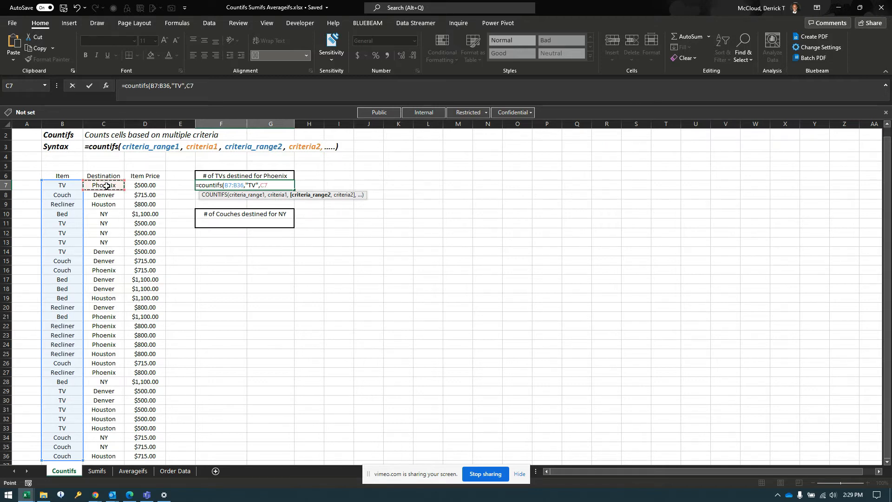
{"action": "key", "text": "ctrl+shift+Down"}
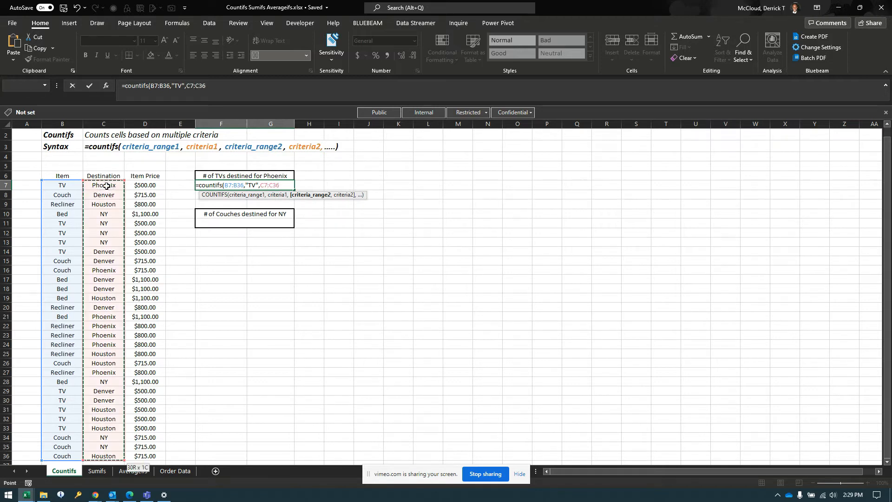
{"action": "type", "text": ","}
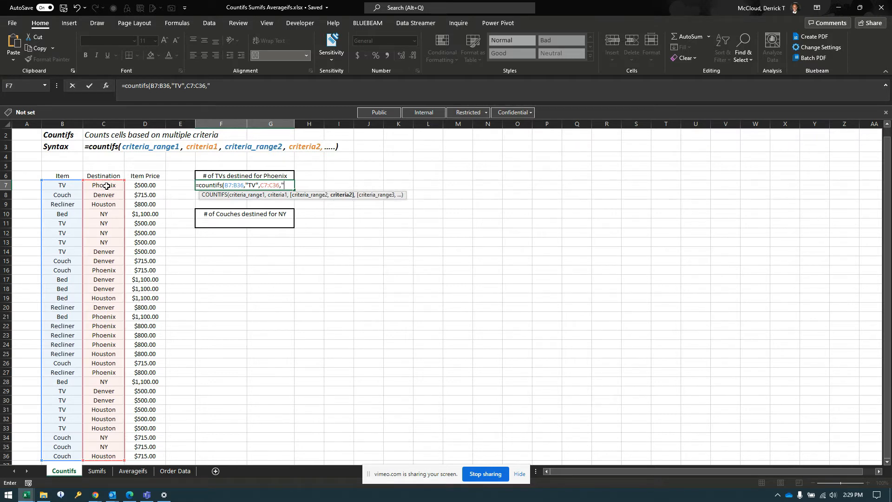
{"action": "type", "text": "\"Pho"}
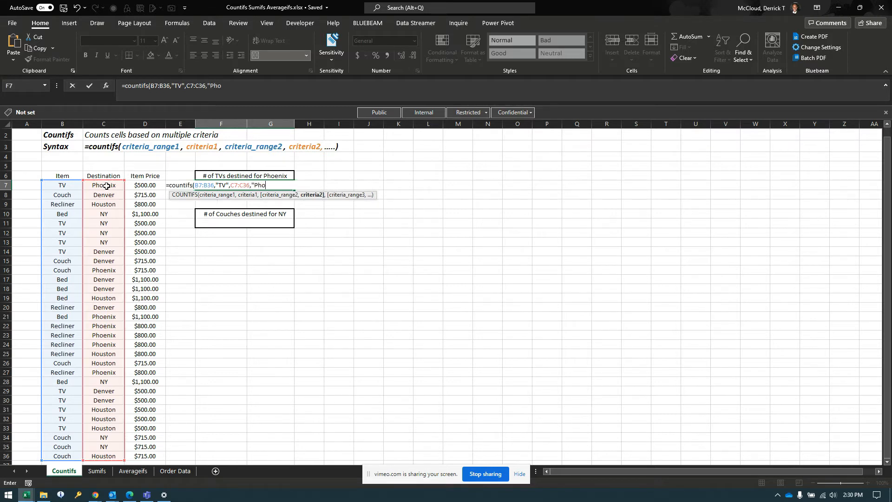
{"action": "type", "text": "enix"}
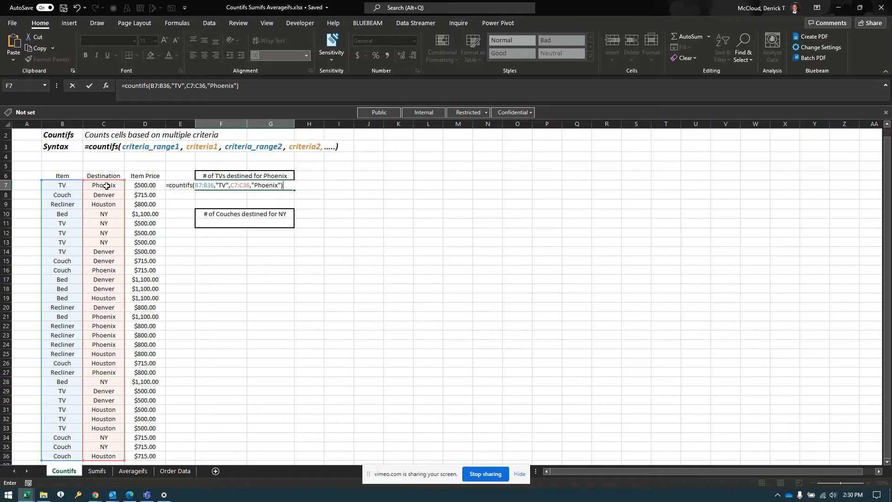
{"action": "key", "text": "Return"}
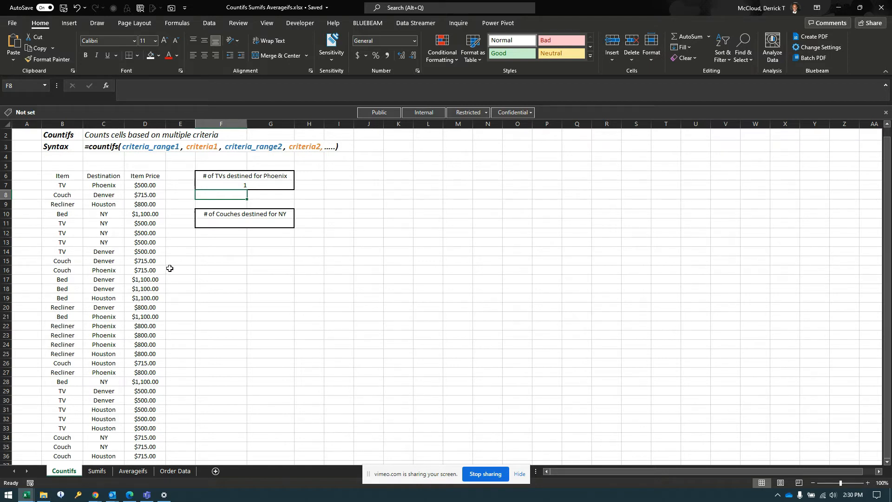
- Start a COUNTIFS formula in F11 under "# of Couches destined for NY" with range B7:B36 and criterion "Couch"
{"action": "left_click", "coordinate": [230, 223]}
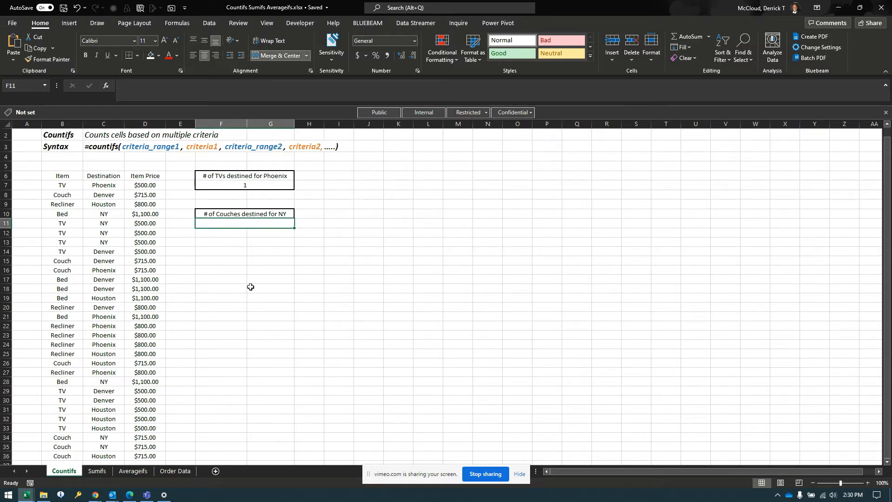
{"action": "type", "text": "=co"}
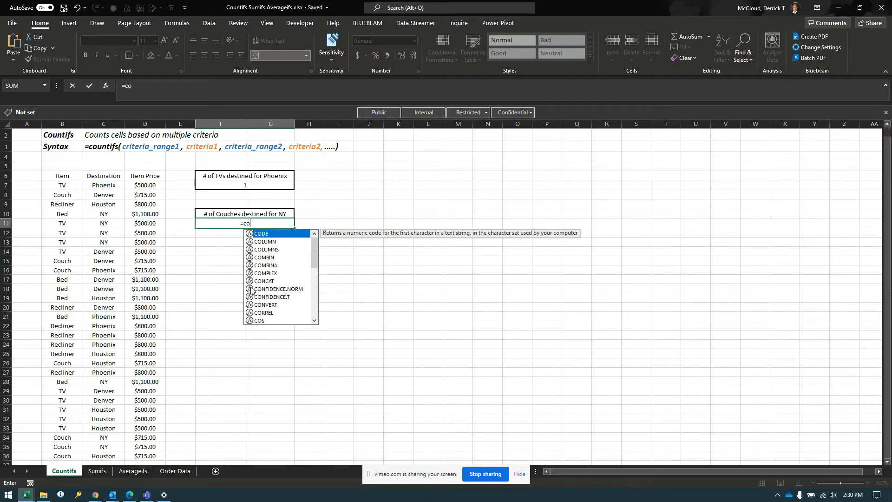
{"action": "type", "text": "untifs("}
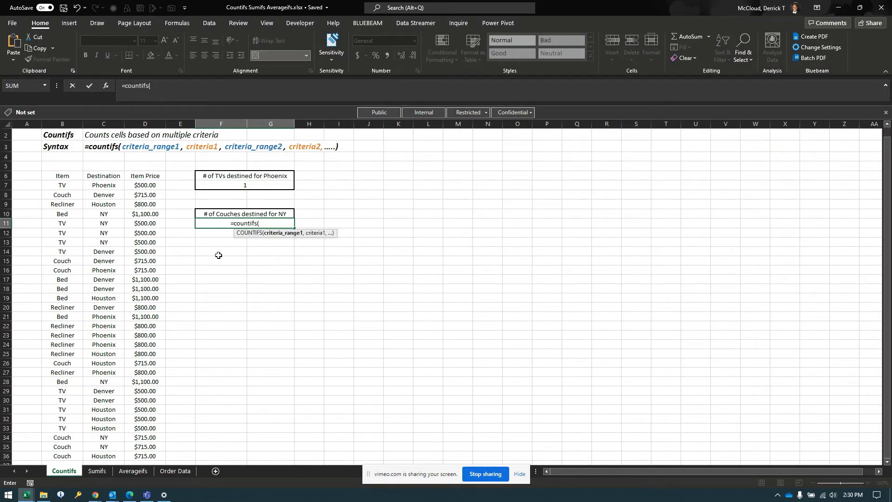
{"action": "left_click", "coordinate": [56, 185]}
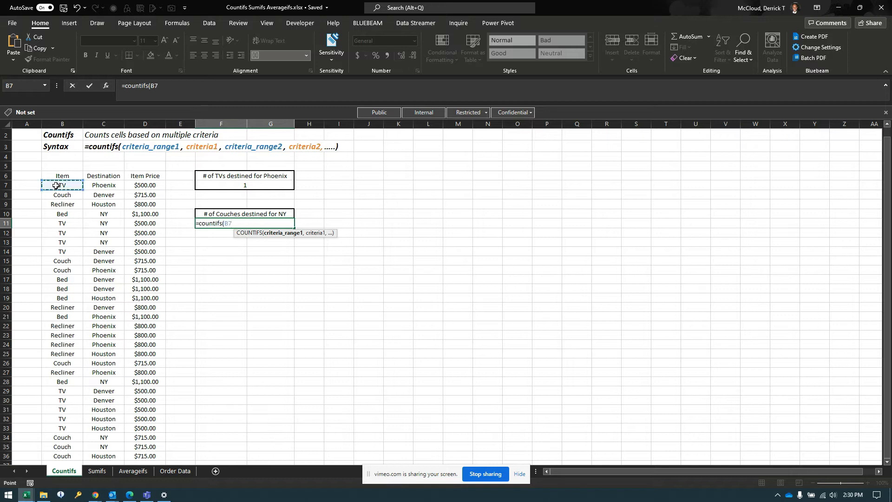
{"action": "key", "text": "ctrl+shift+Down"}
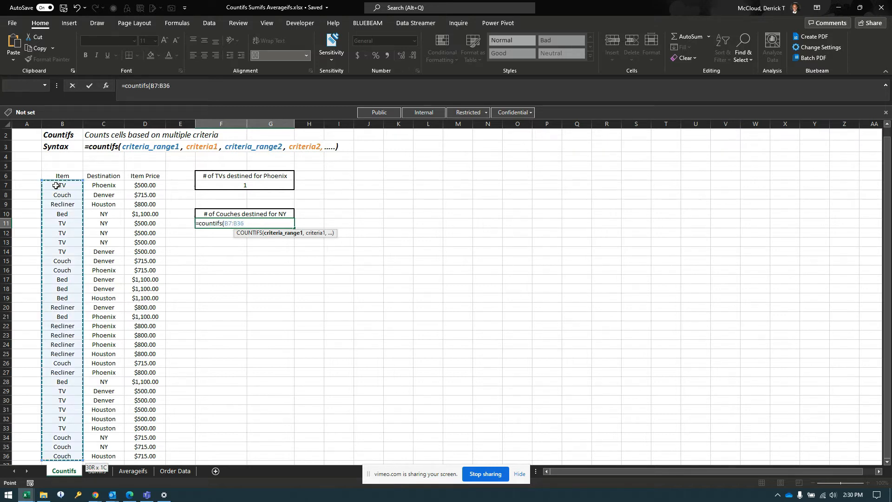
{"action": "type", "text": ",\""}
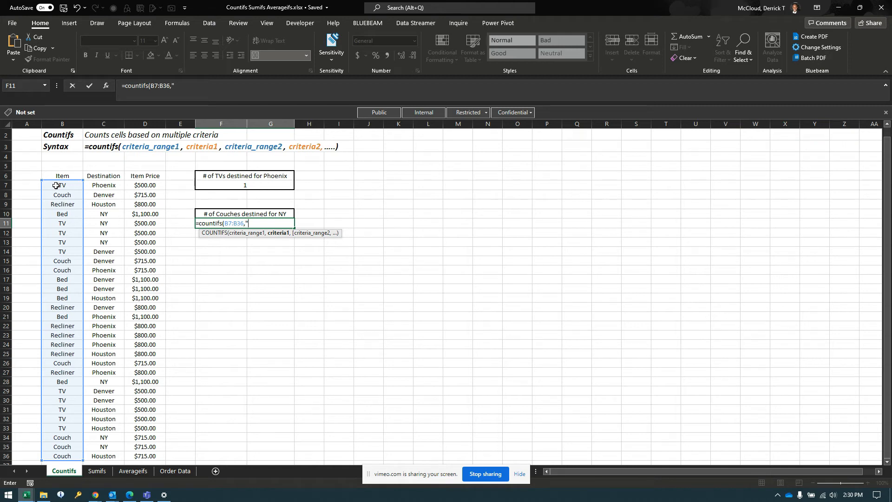
{"action": "type", "text": "Couch\","}
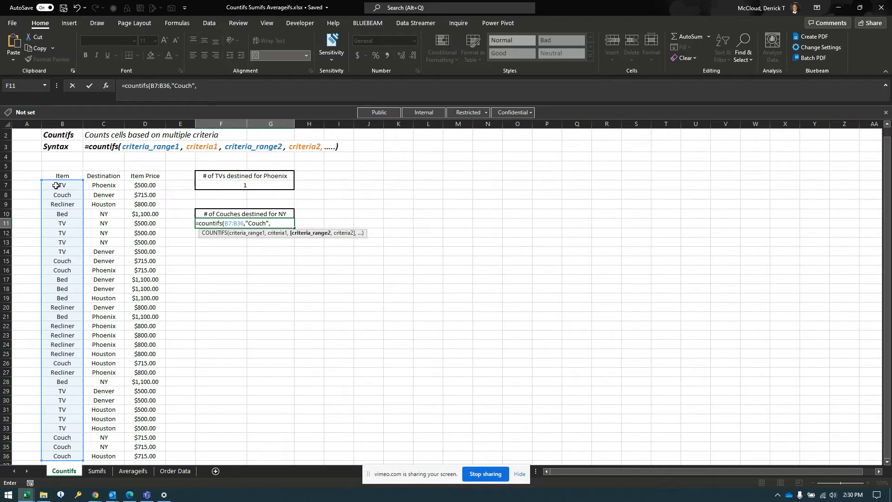
- Complete the F11 formula with second range C7:C36 and criterion "NY", and enter it
{"action": "left_click", "coordinate": [98, 186]}
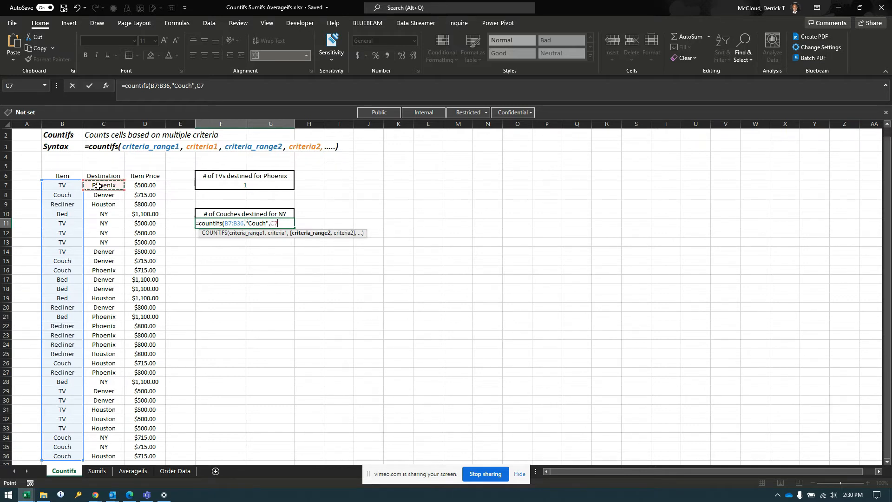
{"action": "key", "text": "ctrl+shift+Down"}
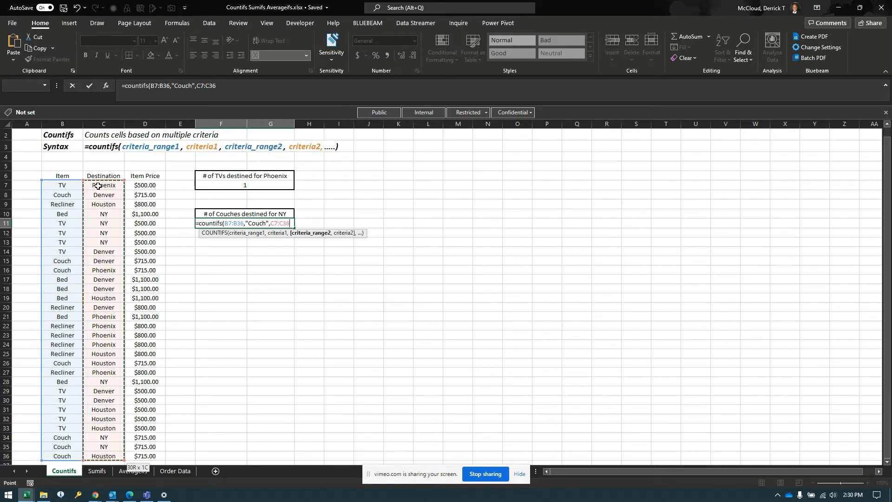
{"action": "type", "text": ",\""}
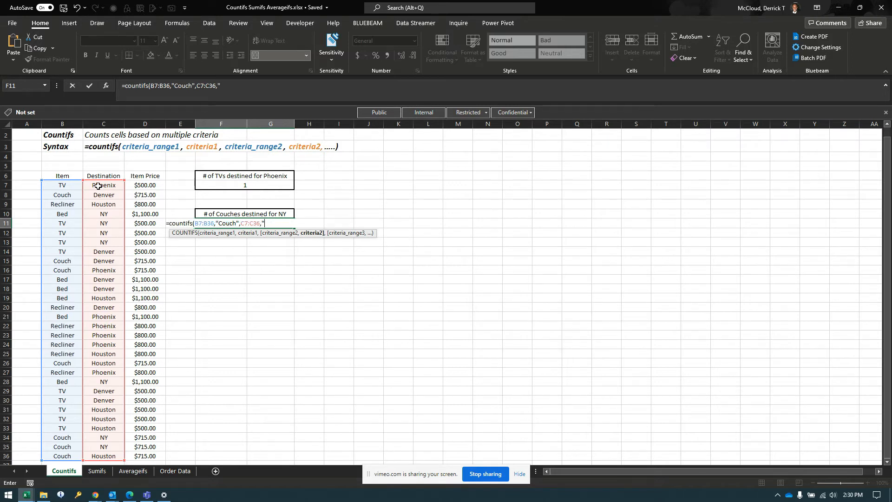
{"action": "type", "text": "NY"}
{"action": "key", "text": "BackSpace"}
{"action": "type", "text": ")"}
{"action": "key", "text": "Return"}
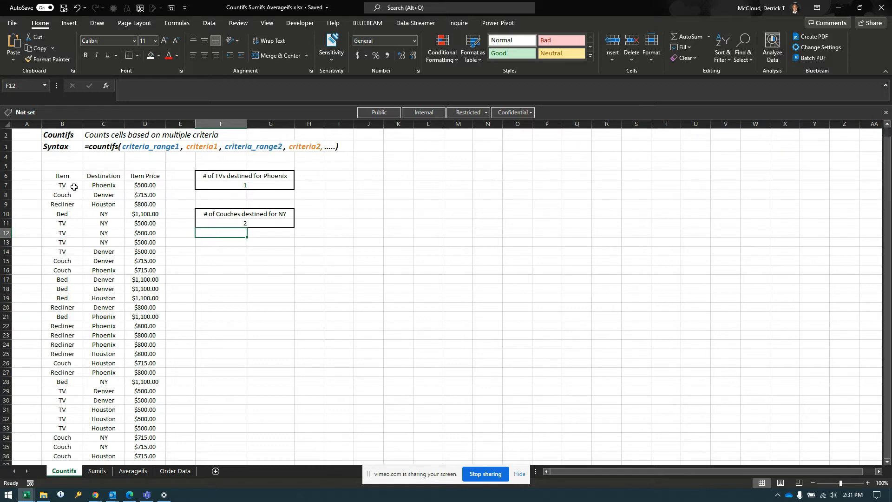
{"action": "left_click_drag", "start_coordinate": [63, 187], "coordinate": [66, 247]}
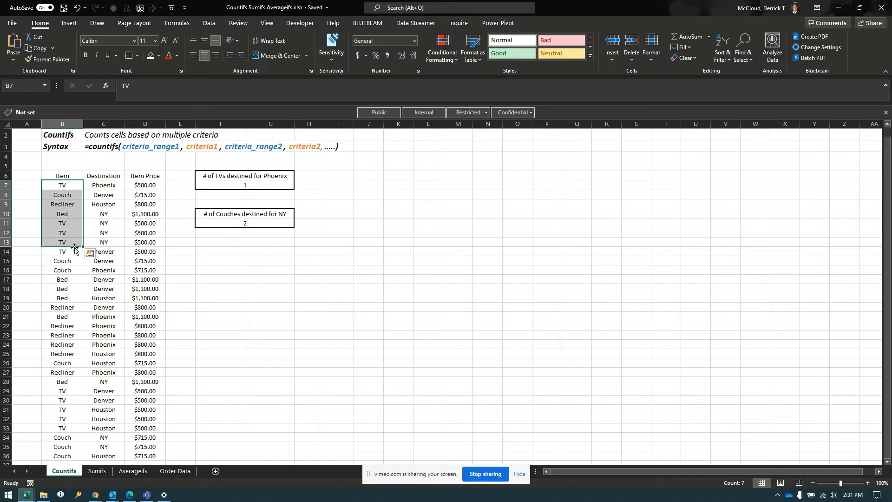
{"action": "left_click", "coordinate": [101, 187]}
{"action": "left_click_drag", "start_coordinate": [101, 188], "coordinate": [107, 238]}
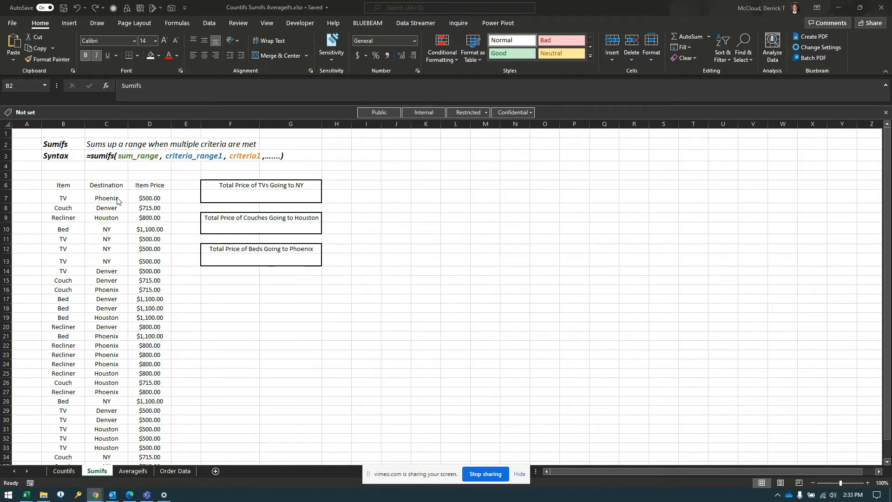
{"action": "left_click", "coordinate": [144, 188]}
{"action": "left_click", "coordinate": [147, 186]}
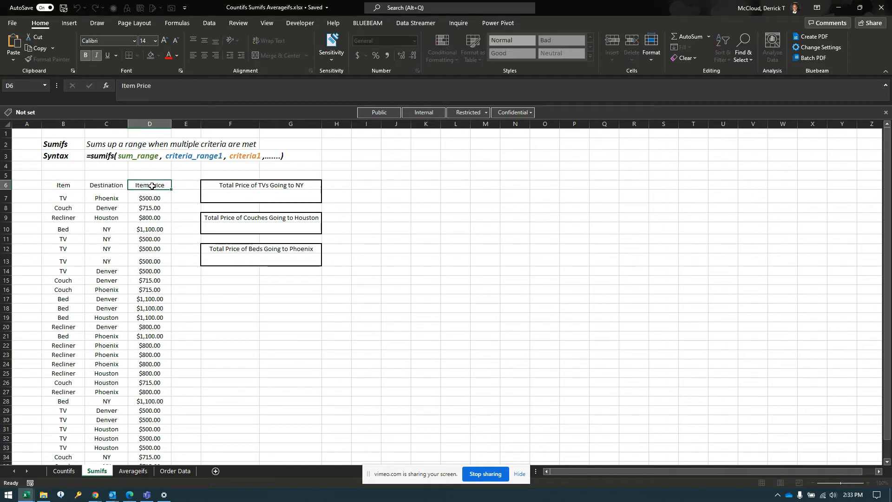
{"action": "left_click", "coordinate": [70, 188]}
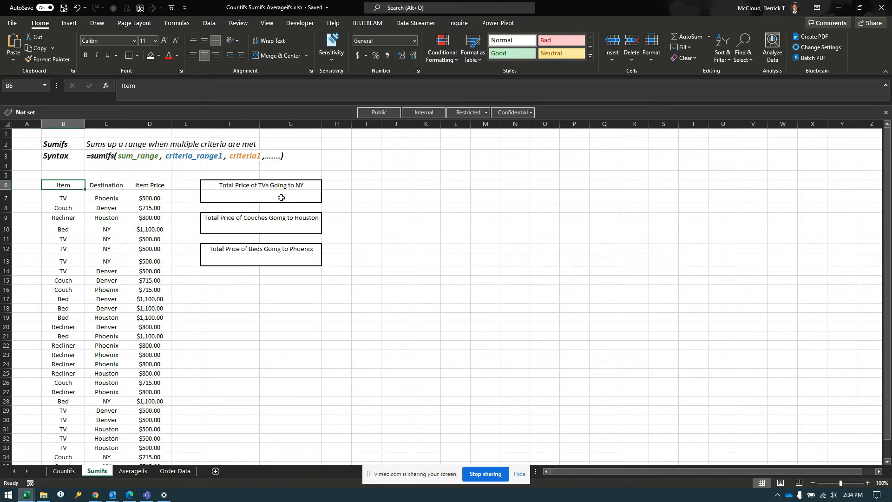
- Start a SUMIFS formula in F7 under "Total Price of TVs Going to NY" with sum range D7:D36
{"action": "left_click", "coordinate": [257, 196]}
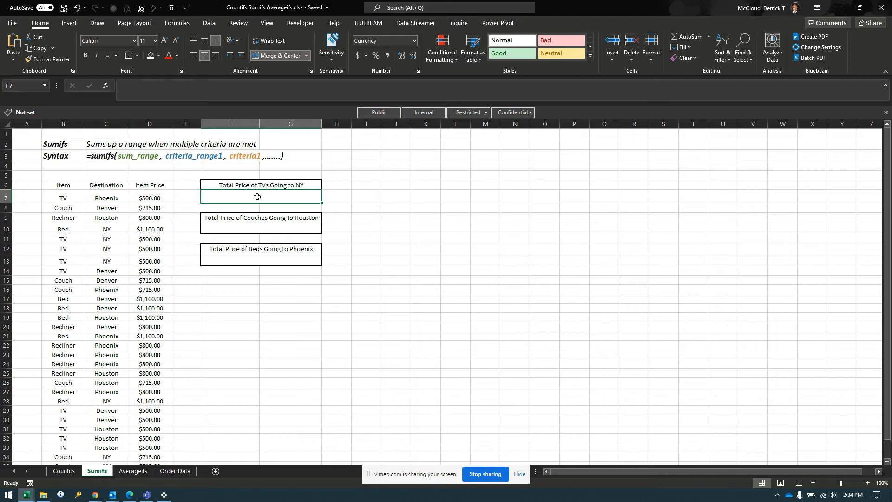
{"action": "type", "text": "=sumi"}
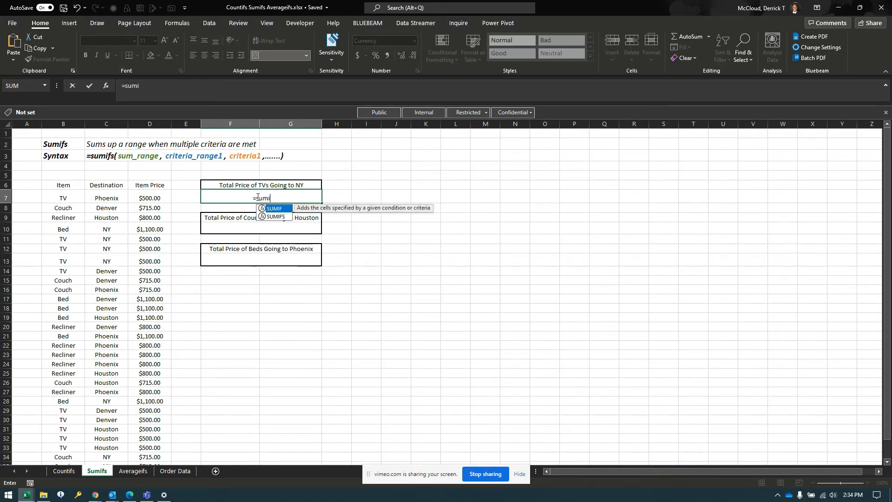
{"action": "type", "text": "fs("}
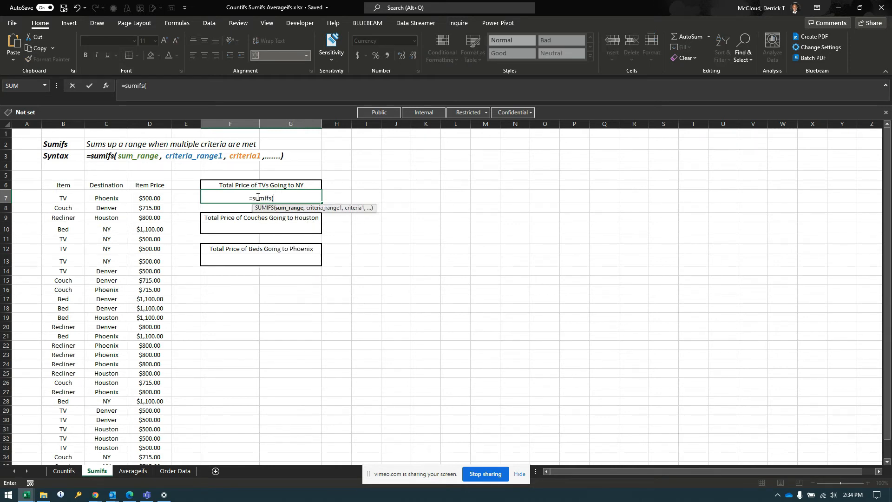
{"action": "left_click", "coordinate": [152, 195]}
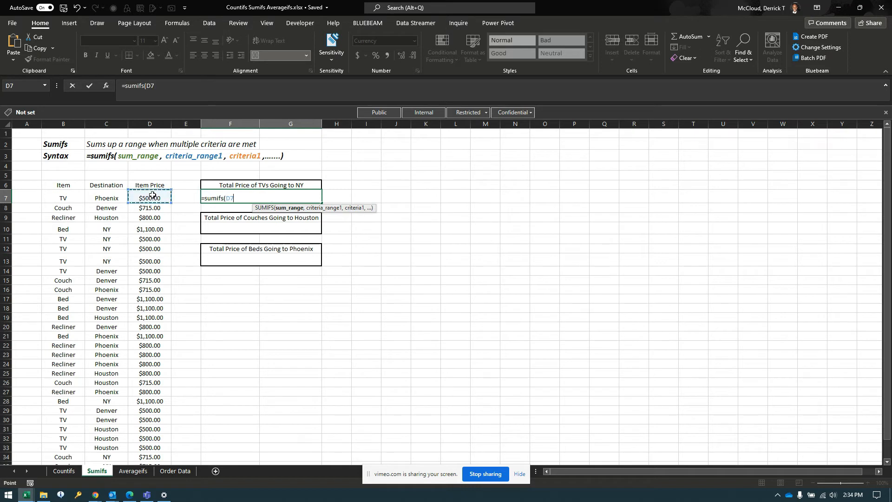
{"action": "key", "text": "ctrl+shift+Down"}
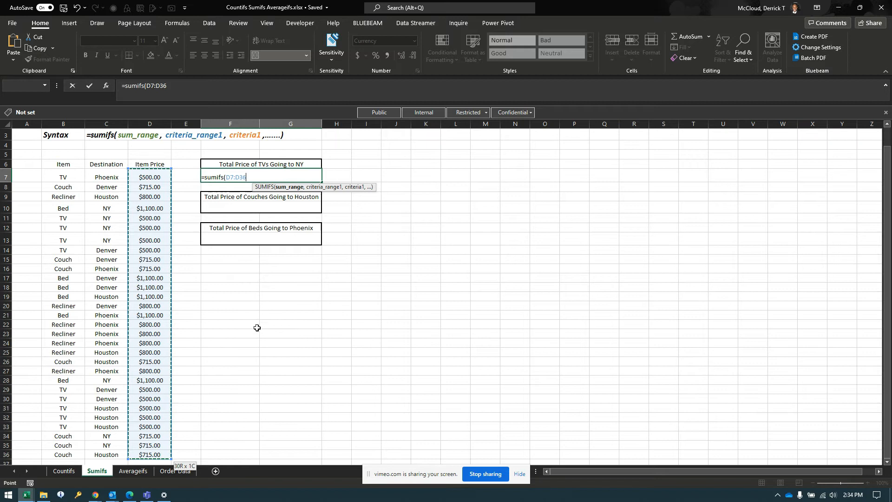
{"action": "scroll", "coordinate": [256, 321], "scroll_direction": "up", "scroll_amount": 1}
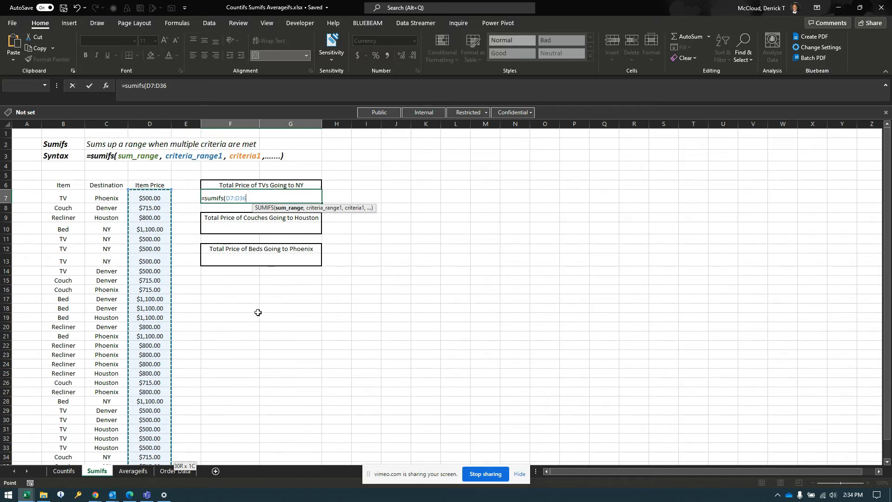
{"action": "type", "text": ","}
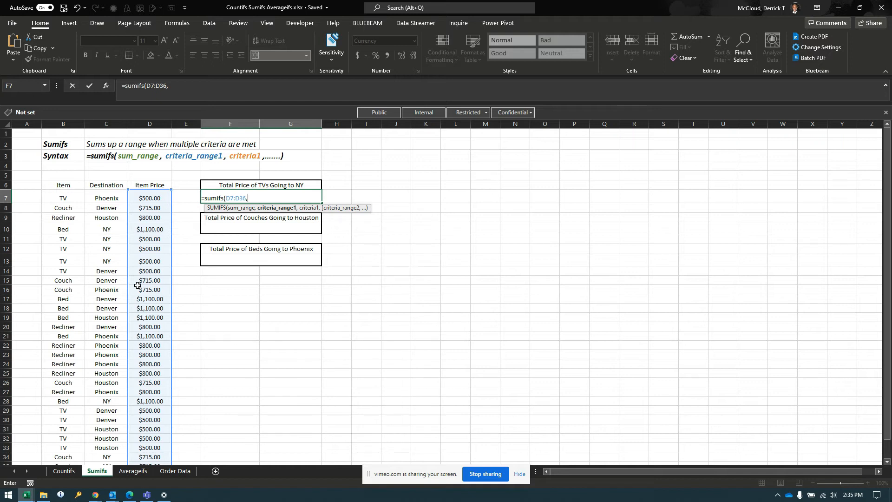
- Add criteria range B7:B36 with criterion "TV" to the F7 SUMIFS formula
{"action": "left_click", "coordinate": [63, 198]}
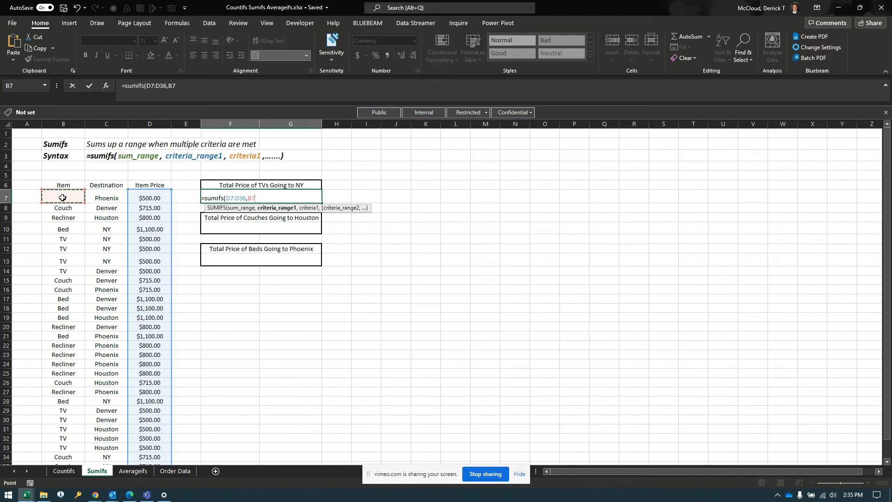
{"action": "key", "text": "ctrl+shift+Down"}
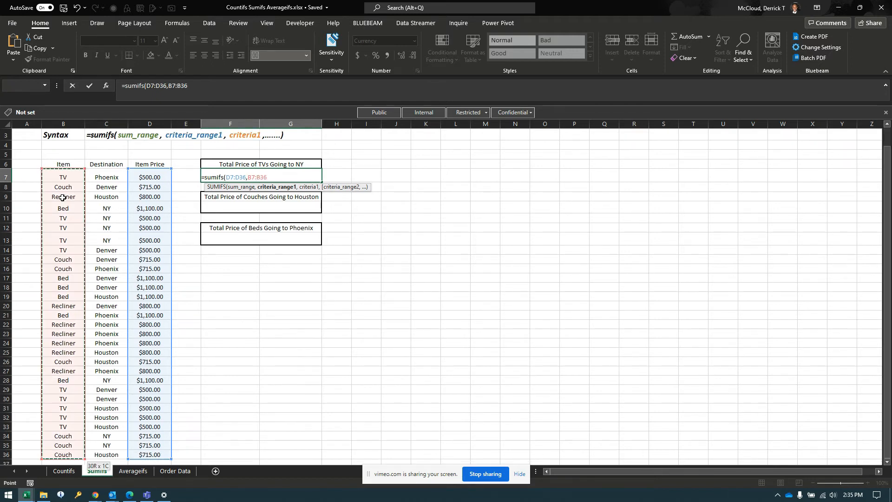
{"action": "type", "text": ","}
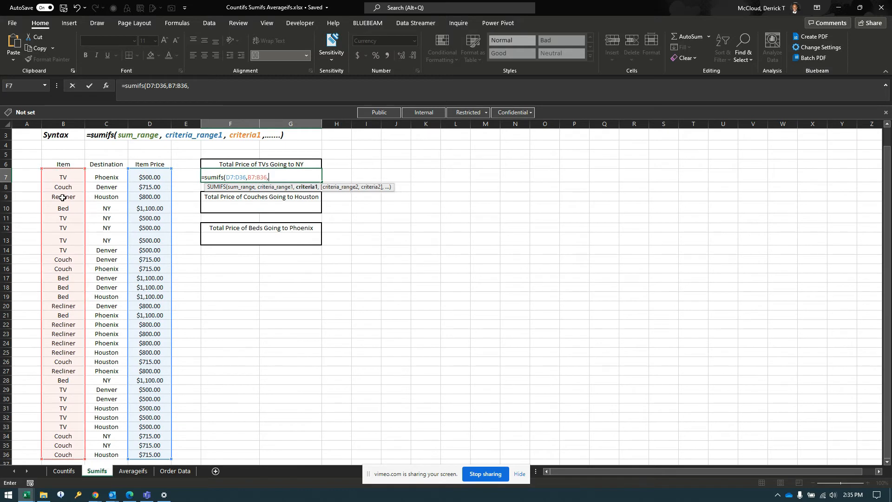
{"action": "type", "text": "\"TV\","}
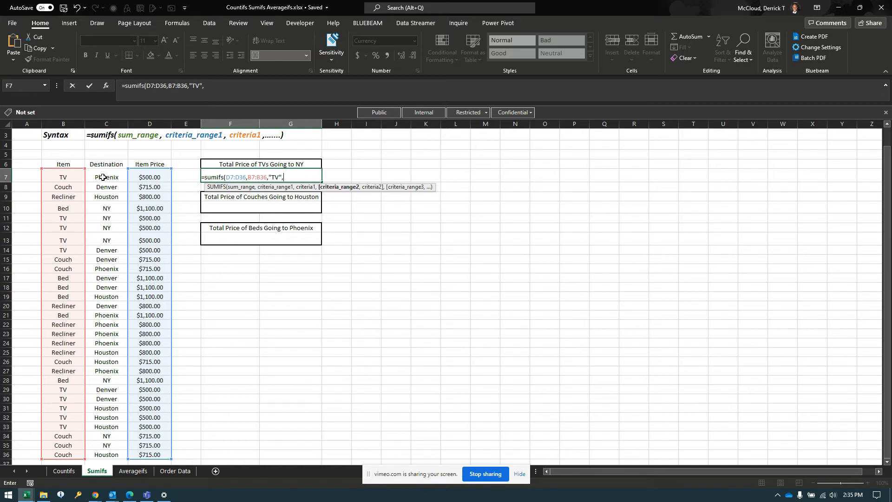
- Complete the F7 SUMIFS formula with second criteria range C7:C36 and criterion "NY", and enter it
{"action": "left_click", "coordinate": [103, 177]}
{"action": "key", "text": "ctrl+shift+Down"}
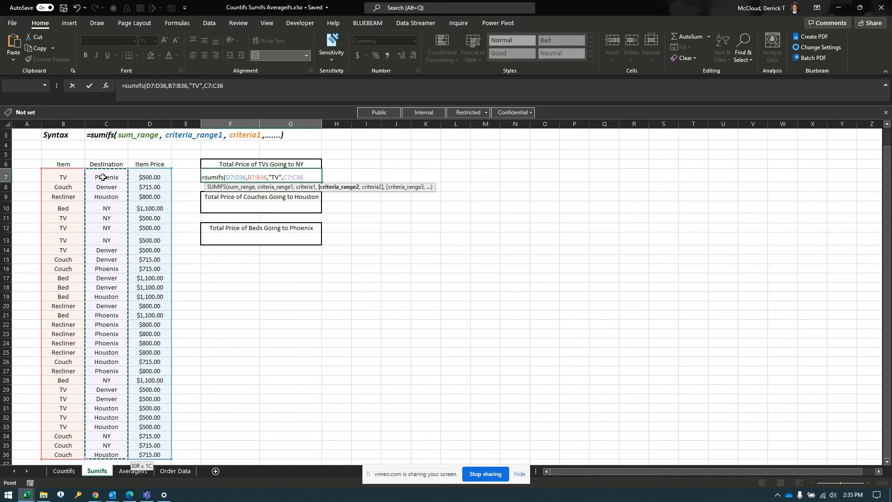
{"action": "type", "text": ","}
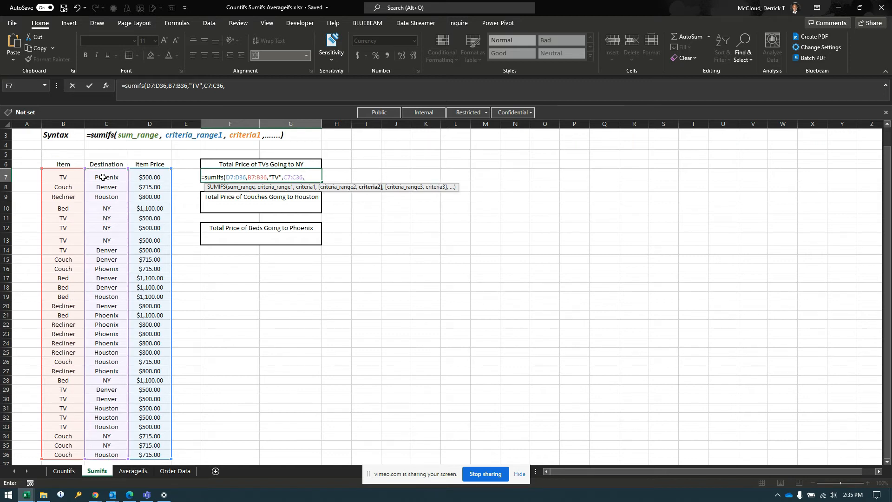
{"action": "type", "text": "\"NY\")"}
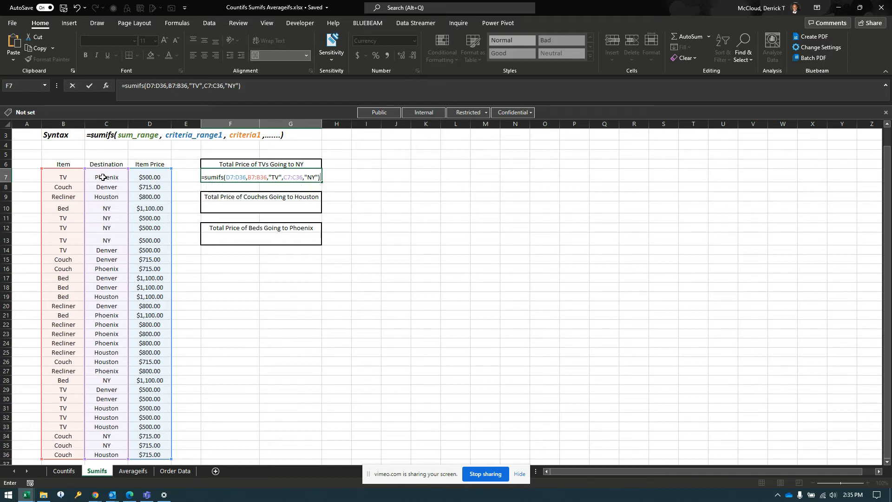
{"action": "key", "text": "Return"}
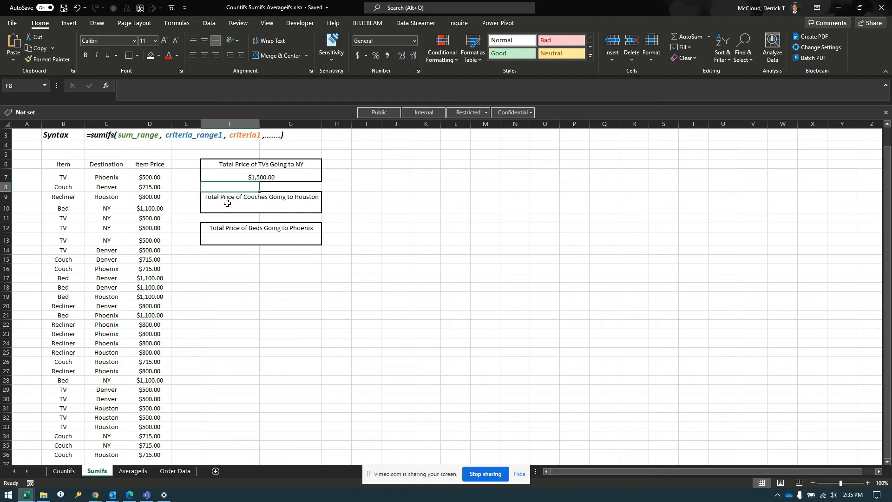
- Start a SUMIFS formula in F10 under "Total Price of Couches Going to Houston" with sum range D7:D36
{"action": "left_click", "coordinate": [259, 206]}
{"action": "type", "text": "=s"}
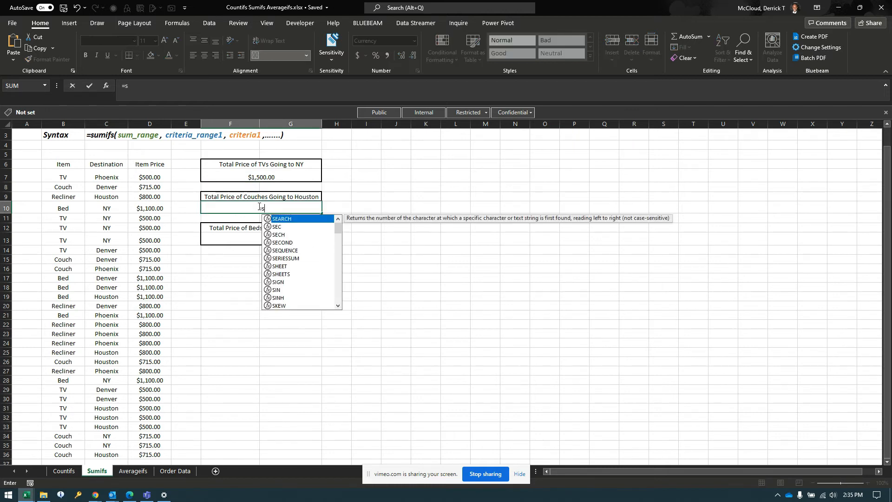
{"action": "type", "text": "umifs("}
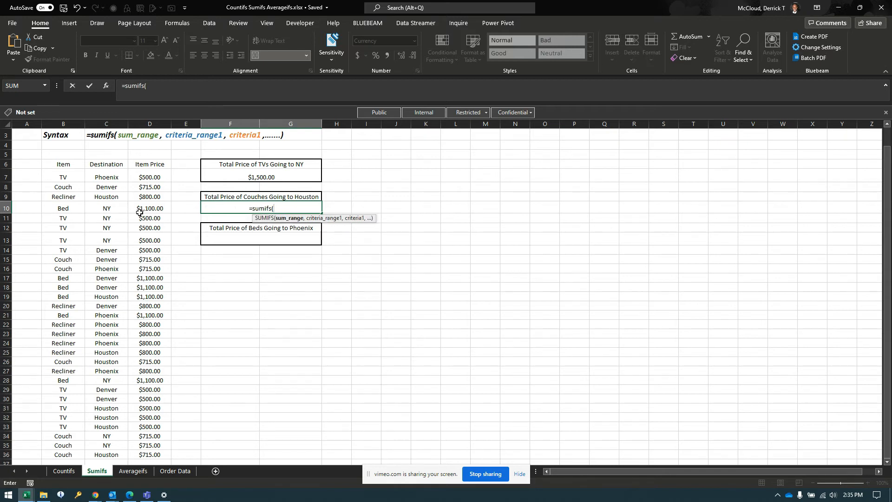
{"action": "left_click", "coordinate": [146, 178]}
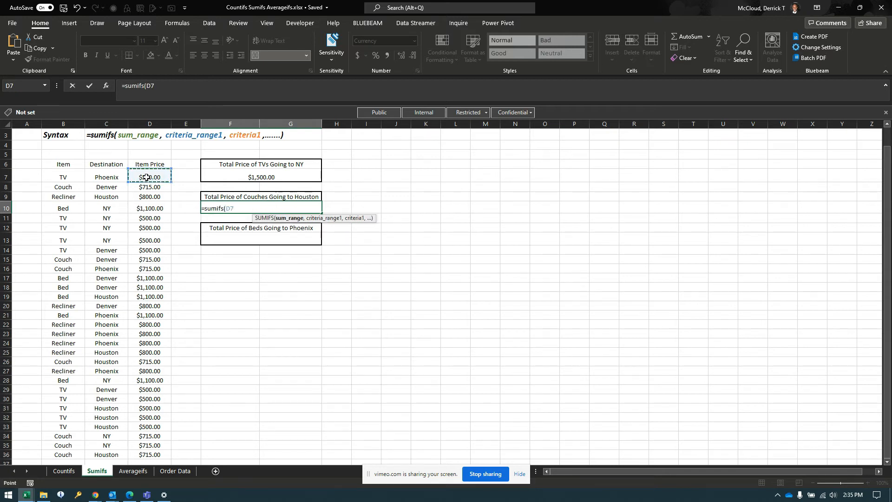
{"action": "key", "text": "ctrl+shift+Down"}
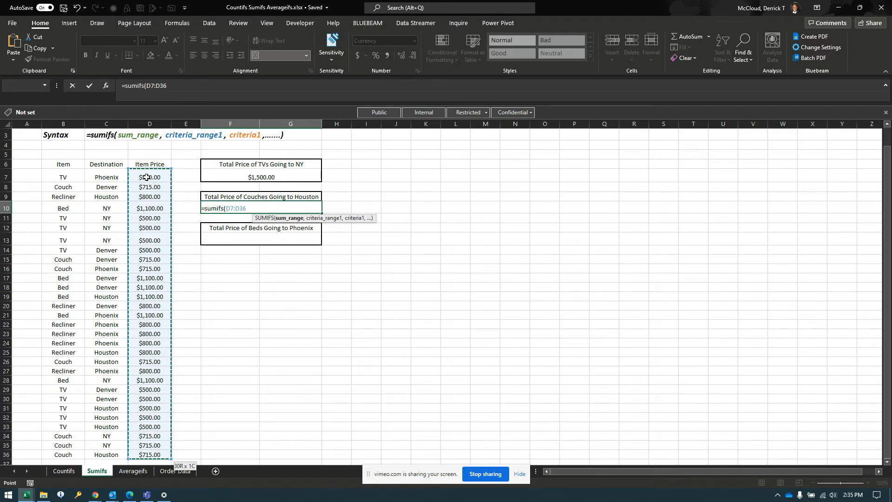
{"action": "type", "text": ","}
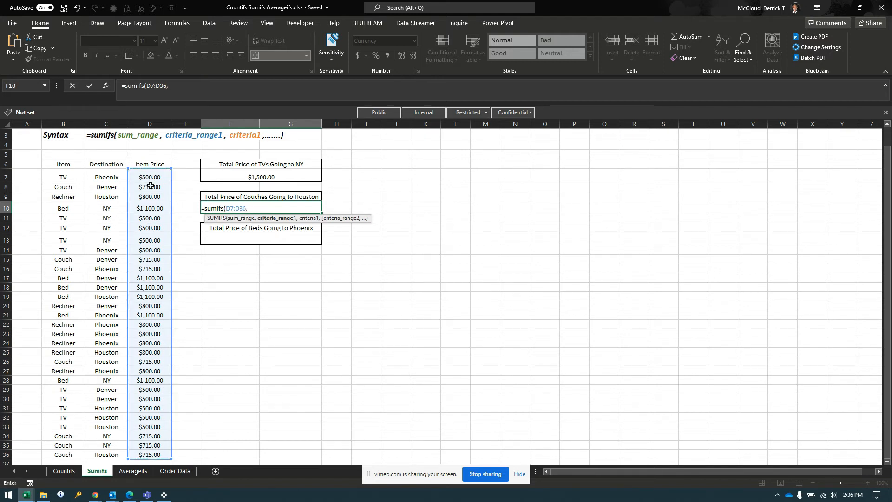
- Add criteria range C7:C36 with criterion "Houston" to the F10 SUMIFS formula
{"action": "left_click", "coordinate": [103, 175]}
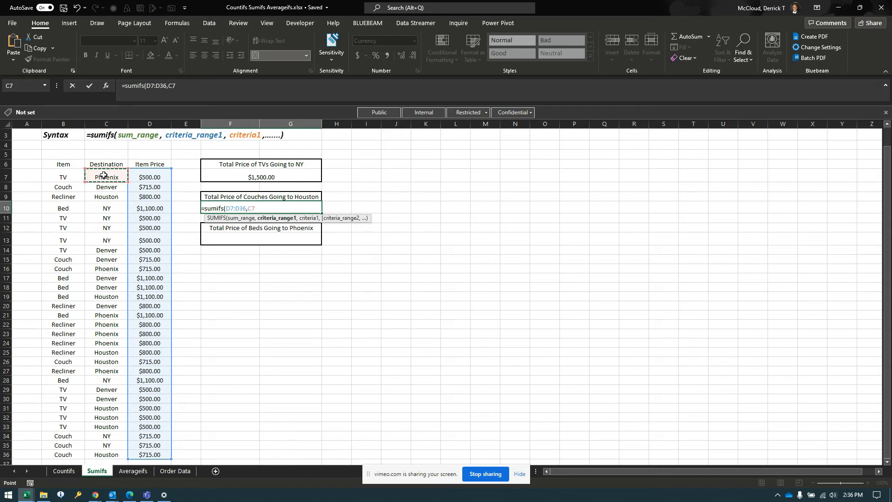
{"action": "key", "text": "ctrl+shift+Down"}
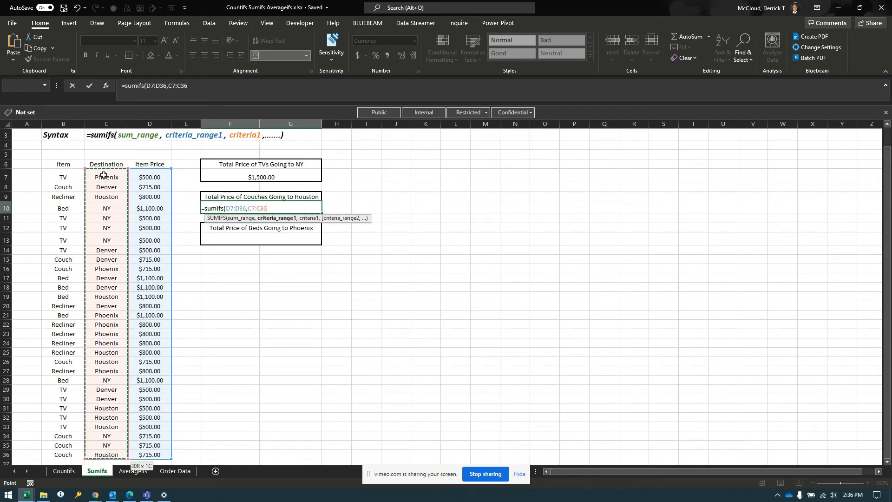
{"action": "type", "text": ",\"Hou"}
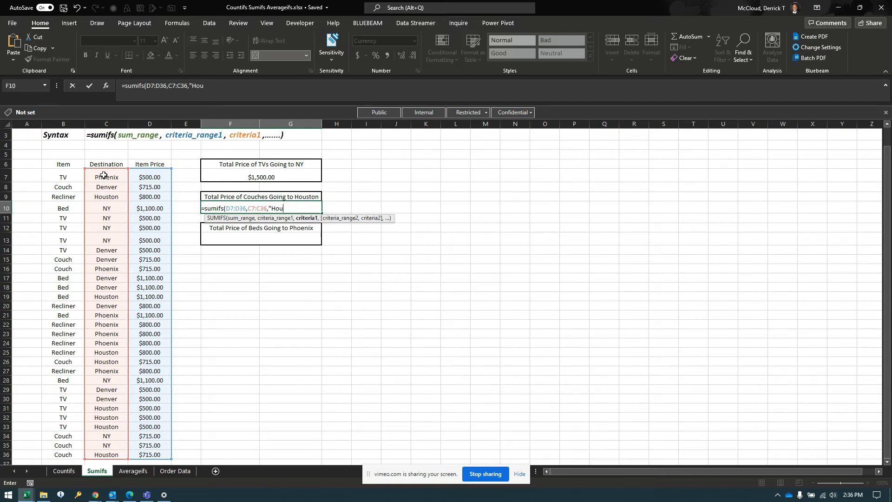
{"action": "type", "text": "ston\","}
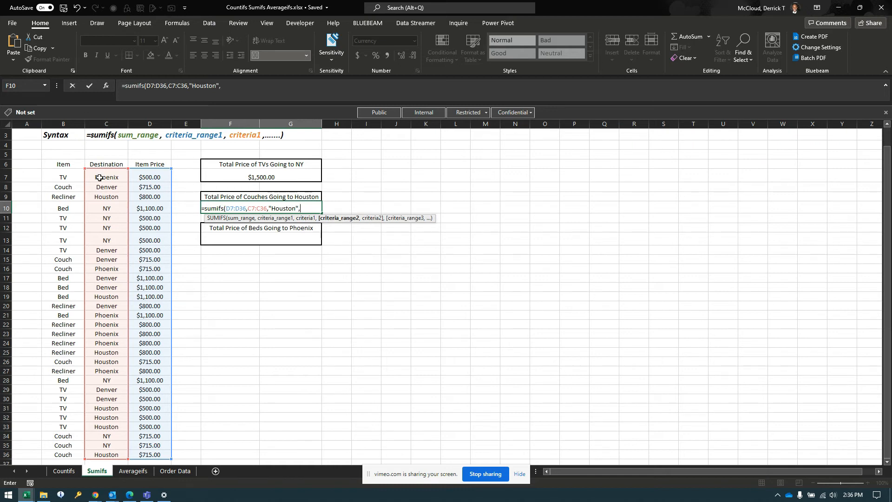
- Complete the F10 SUMIFS formula with second criteria range B7:B36 and criterion "Couch", and enter it
{"action": "left_click", "coordinate": [59, 176]}
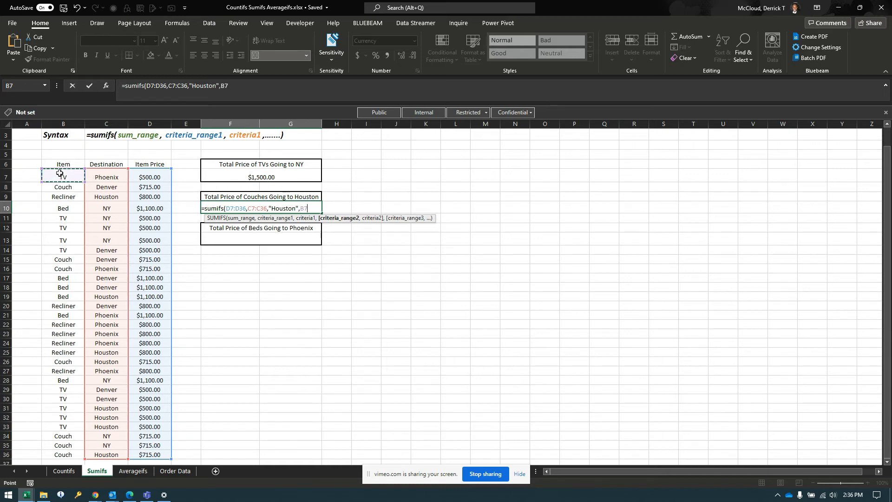
{"action": "key", "text": "ctrl+shift+Down"}
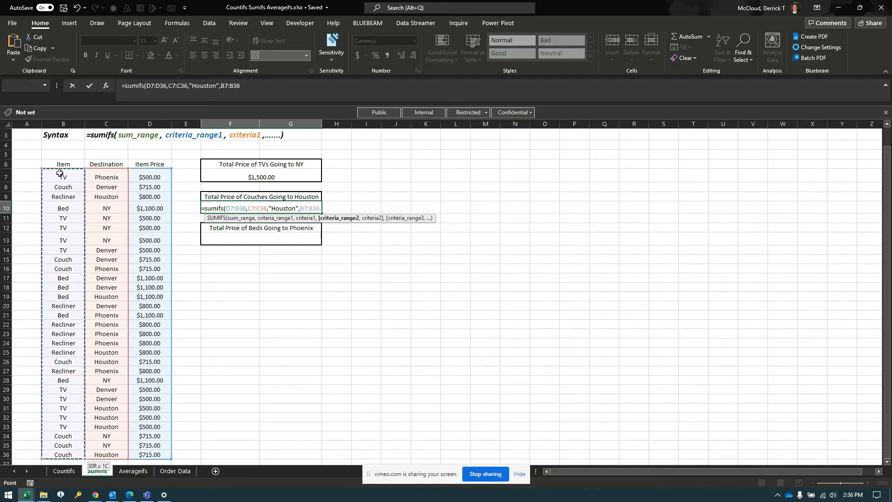
{"action": "type", "text": ","}
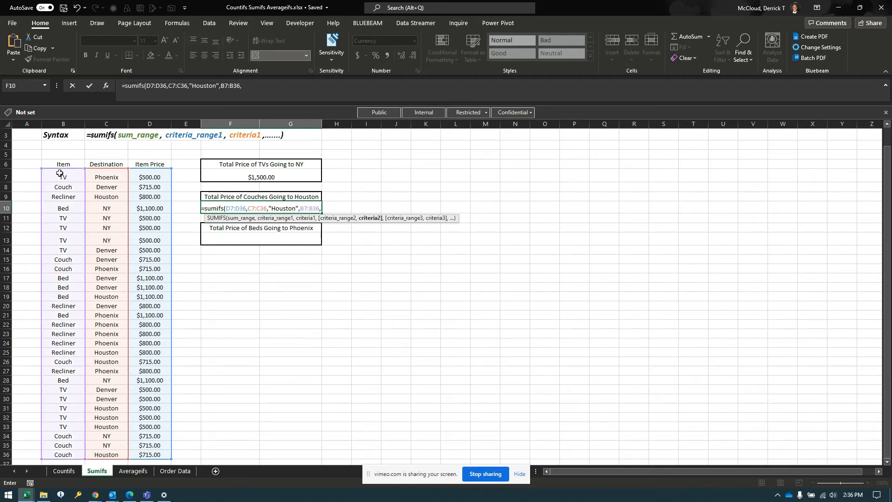
{"action": "type", "text": "\""}
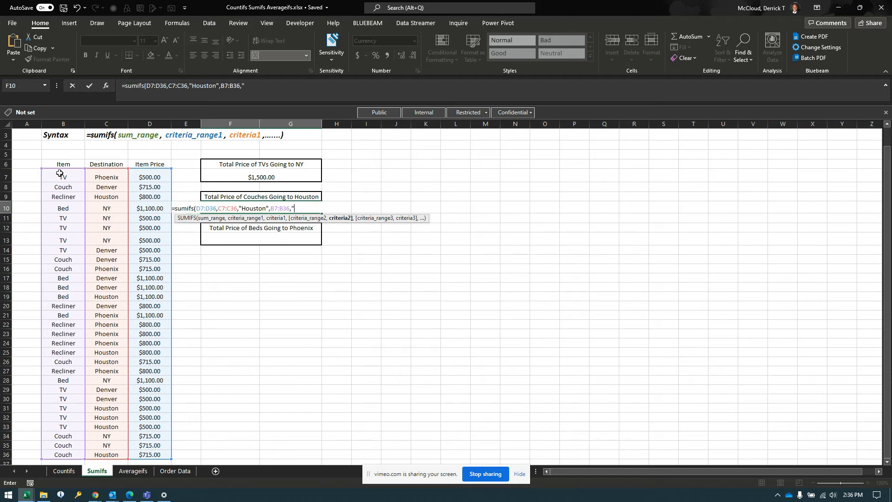
{"action": "type", "text": "Couch\")"}
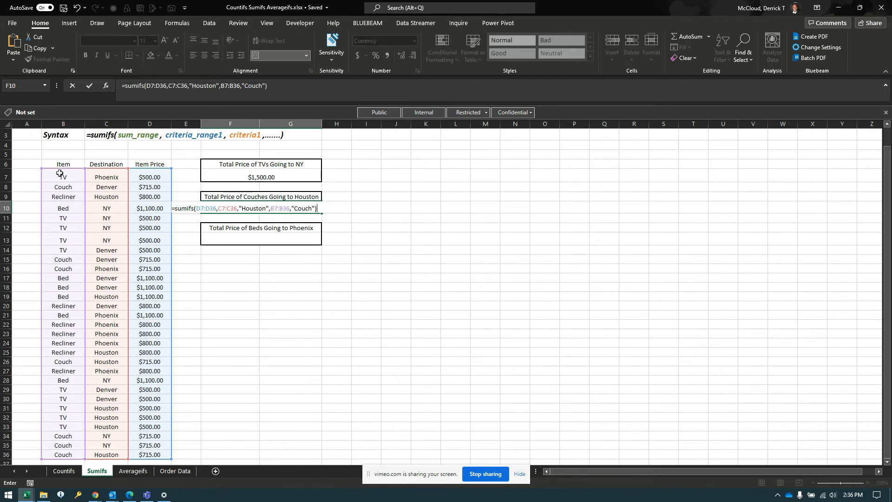
{"action": "key", "text": "Return"}
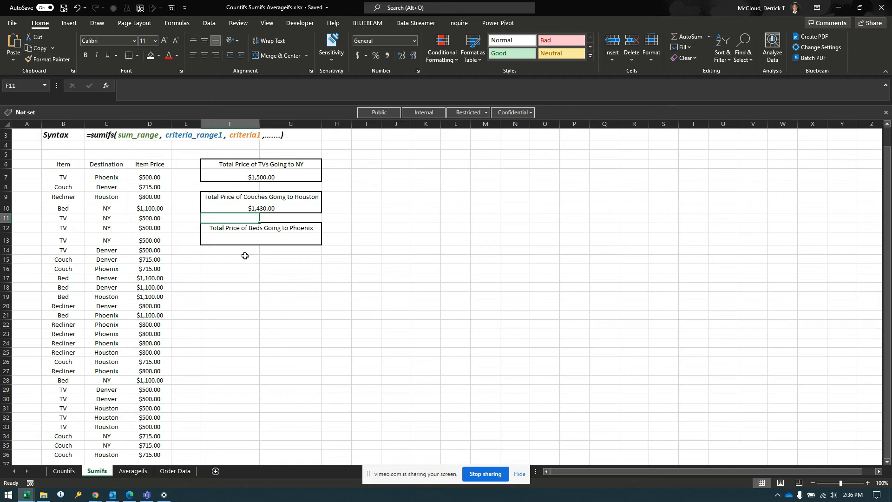
- Start a SUMIFS formula in F13 under "Total Price of Beds Going to Phoenix" with sum range D7:D36
{"action": "left_click", "coordinate": [263, 238]}
{"action": "type", "text": "=simifs"}
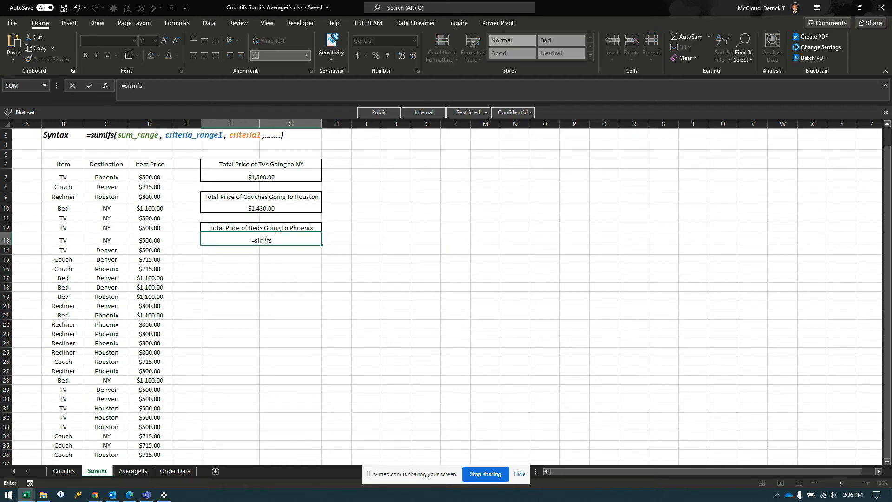
{"action": "type", "text": "("}
{"action": "key", "text": "BackSpace"}
{"action": "key", "text": "BackSpace"}
{"action": "key", "text": "BackSpace"}
{"action": "key", "text": "BackSpace"}
{"action": "key", "text": "BackSpace"}
{"action": "key", "text": "BackSpace"}
{"action": "type", "text": "umi"}
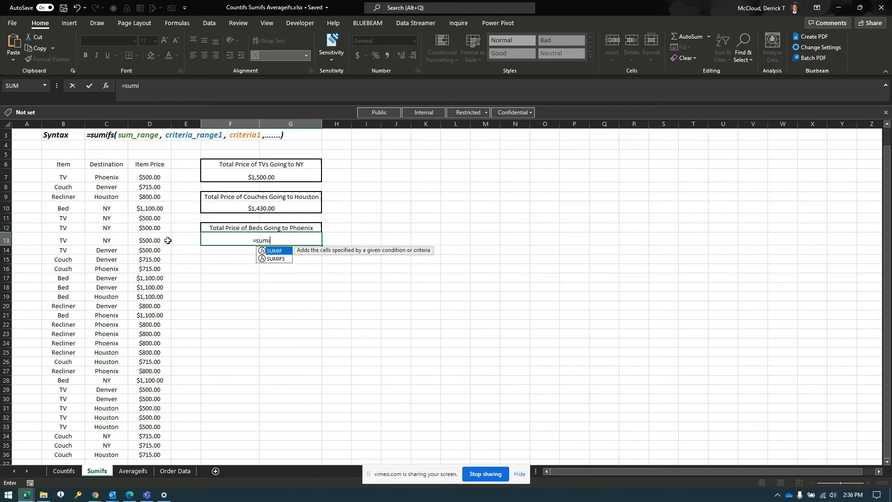
{"action": "type", "text": "fs("}
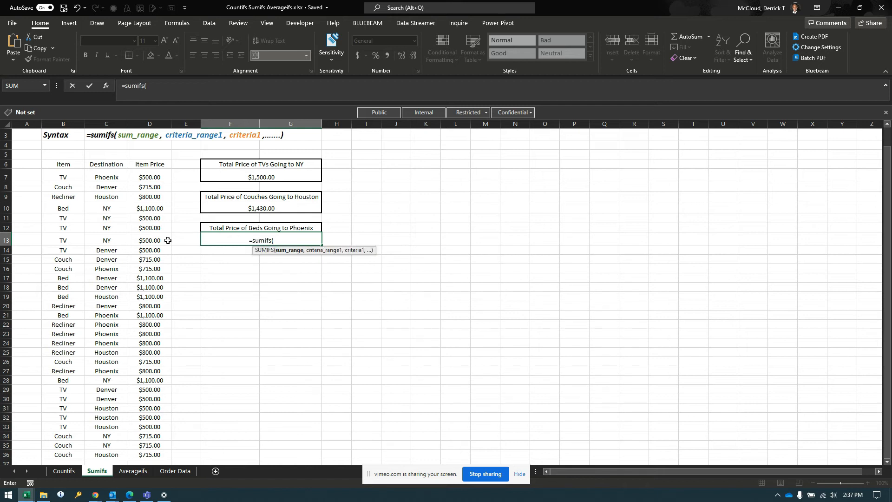
{"action": "left_click", "coordinate": [147, 177]}
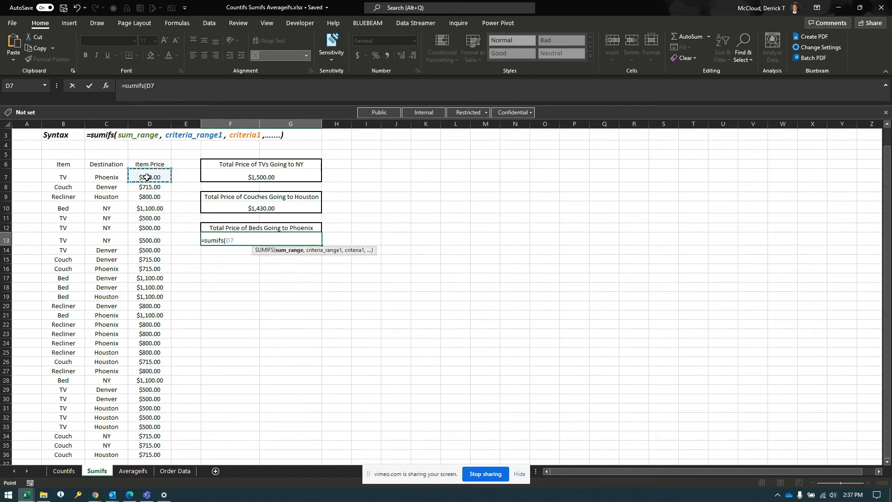
{"action": "key", "text": "ctrl+shift+Down"}
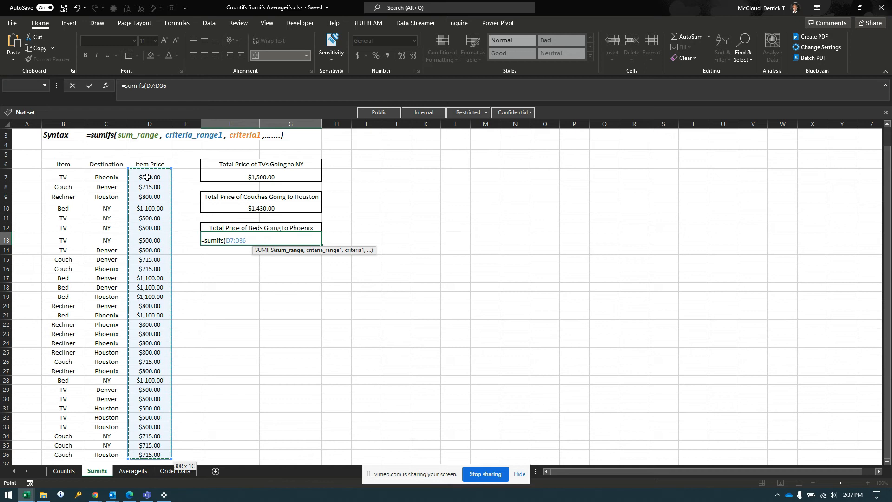
{"action": "type", "text": ","}
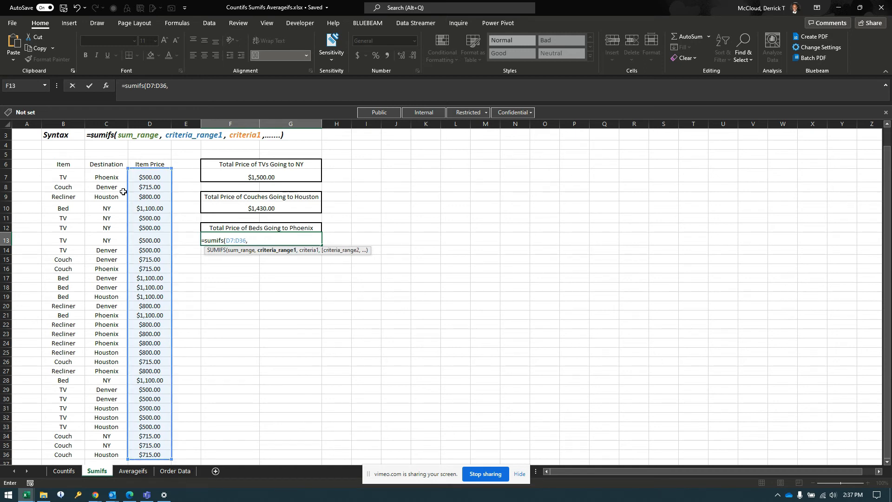
- Add criteria range B7:B36 with criterion "Bed" to the F13 SUMIFS formula
{"action": "left_click", "coordinate": [54, 178]}
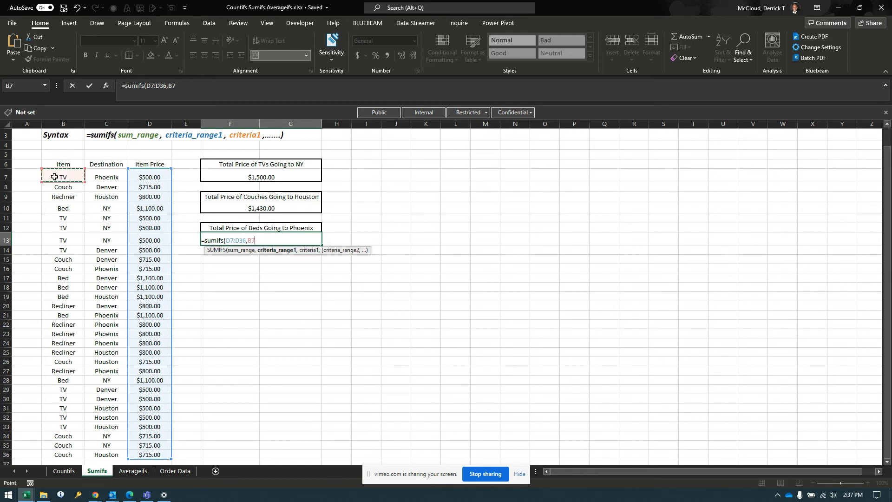
{"action": "key", "text": "ctrl+shift+Down"}
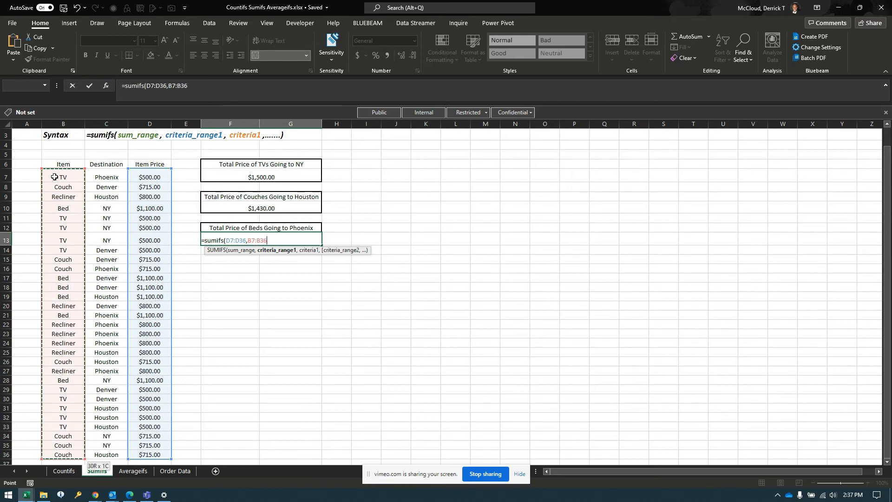
{"action": "type", "text": ","}
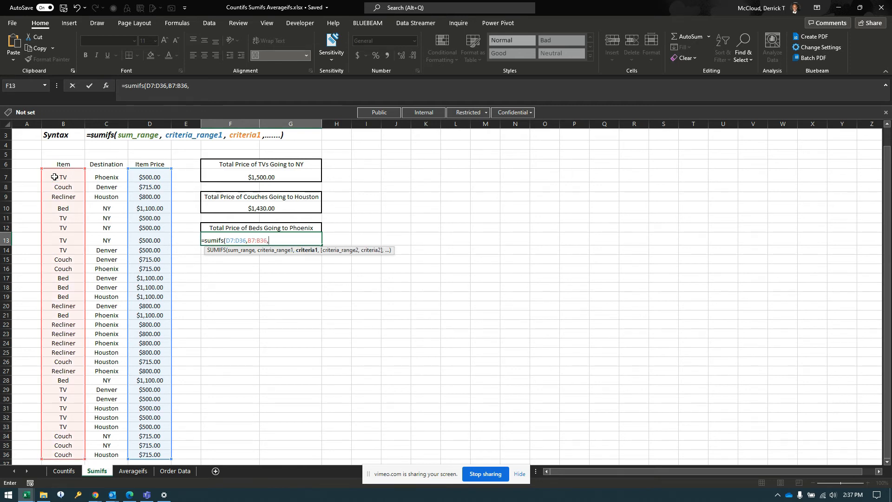
{"action": "type", "text": "\"Bed\","}
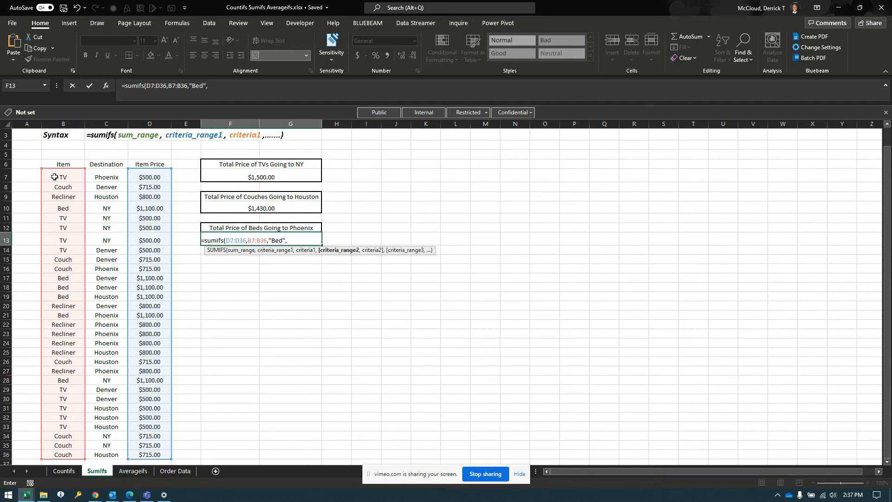
- Complete the F13 SUMIFS formula with second criteria range C7:C36 and criterion "Phoenix", and enter it
{"action": "left_click", "coordinate": [104, 176]}
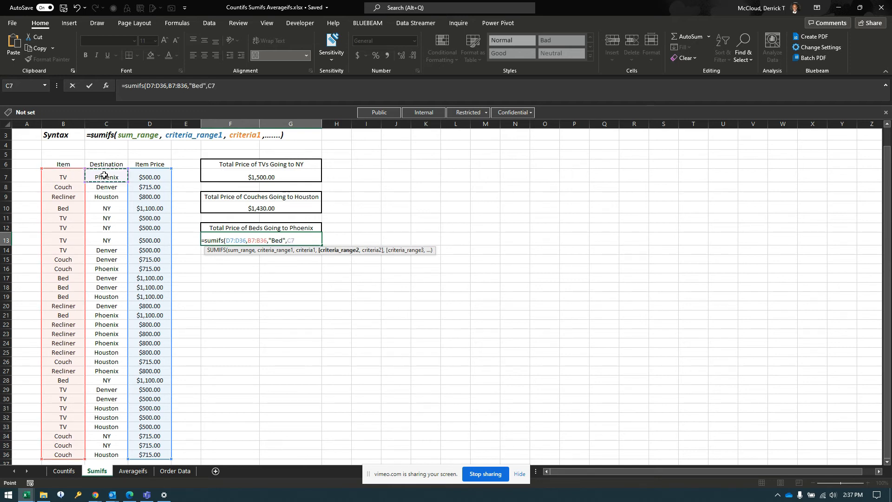
{"action": "key", "text": "ctrl+shift+Down"}
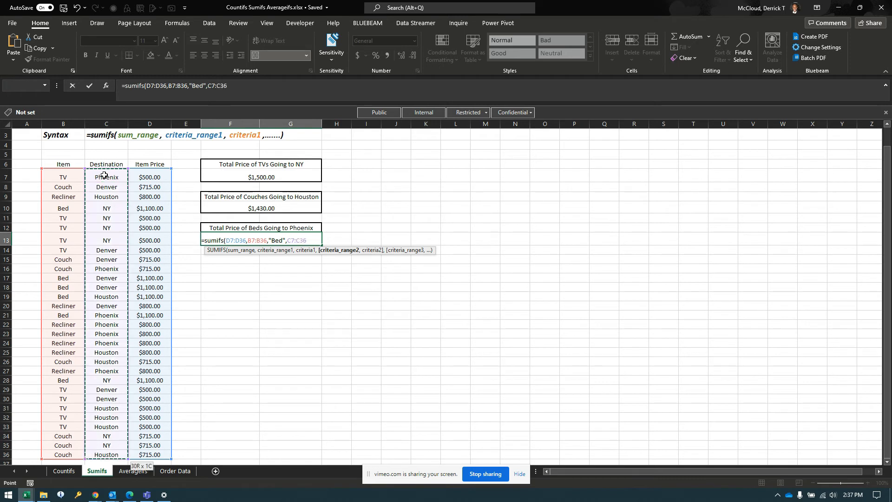
{"action": "type", "text": ","}
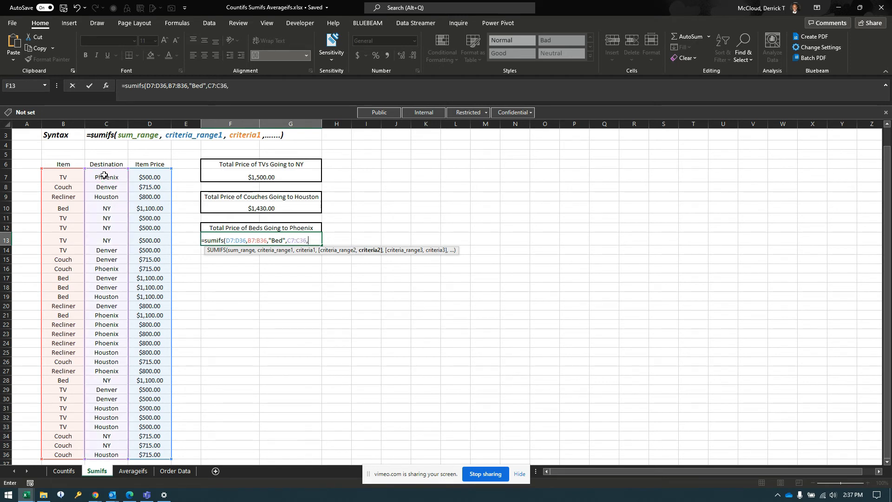
{"action": "type", "text": "\""}
{"action": "type", "text": "Phoen"}
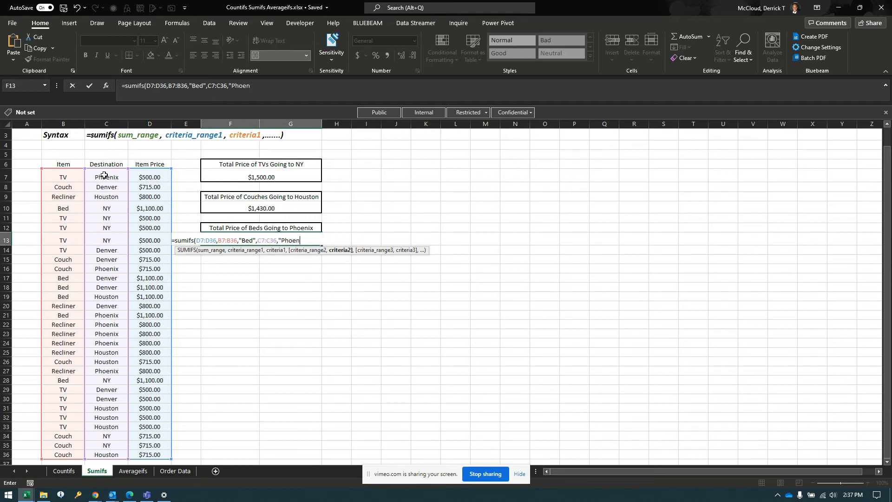
{"action": "type", "text": "ix\")"}
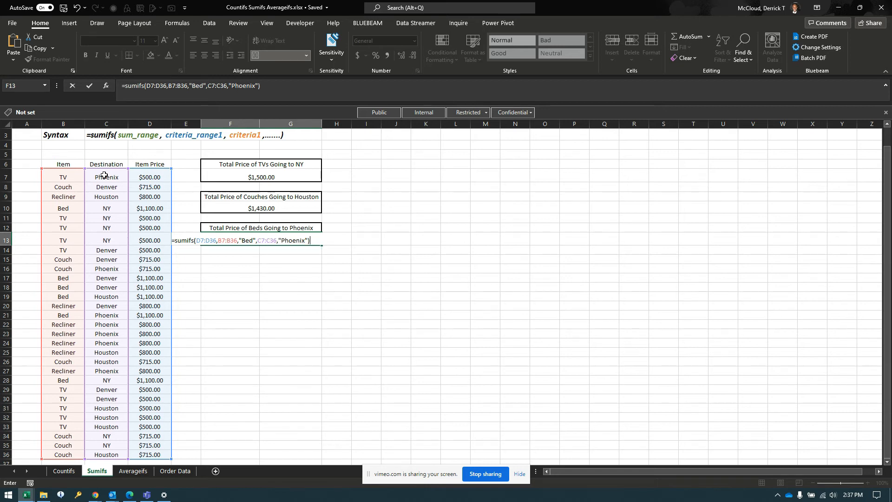
{"action": "key", "text": "Return"}
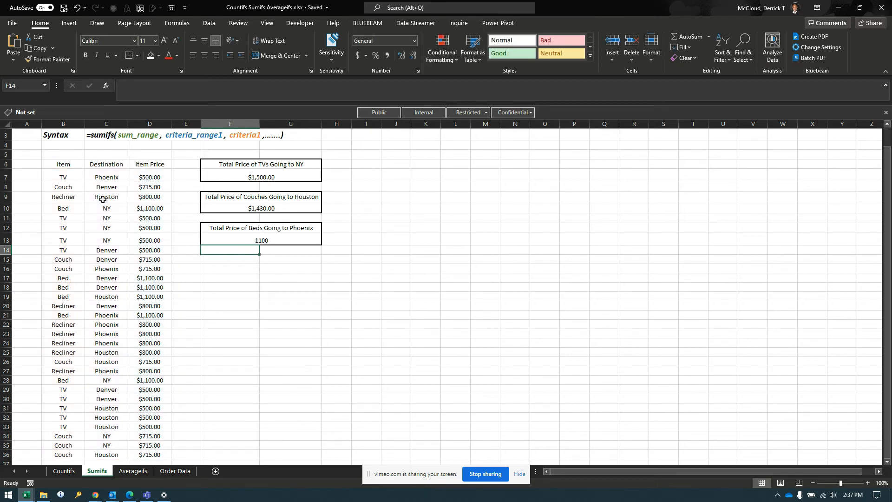
- Format the beds-to-Phoenix total in F13 as Currency
{"action": "left_click", "coordinate": [230, 240]}
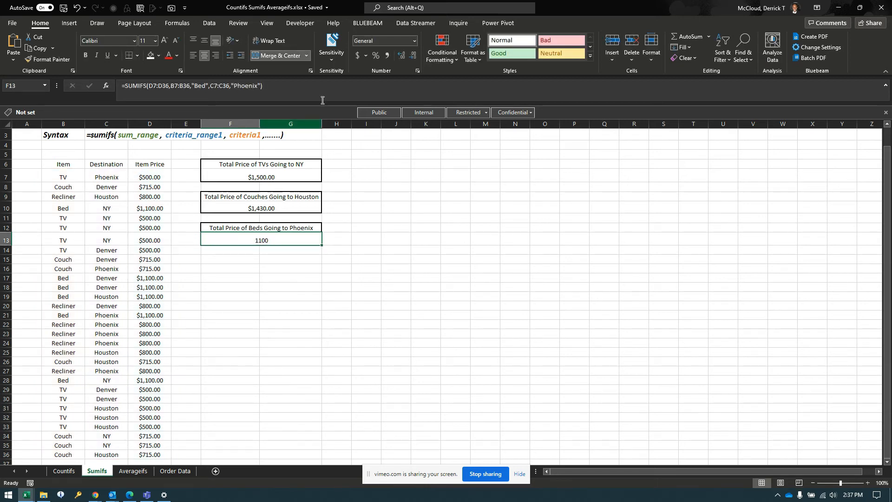
{"action": "left_click", "coordinate": [414, 41]}
{"action": "left_click", "coordinate": [404, 97]}
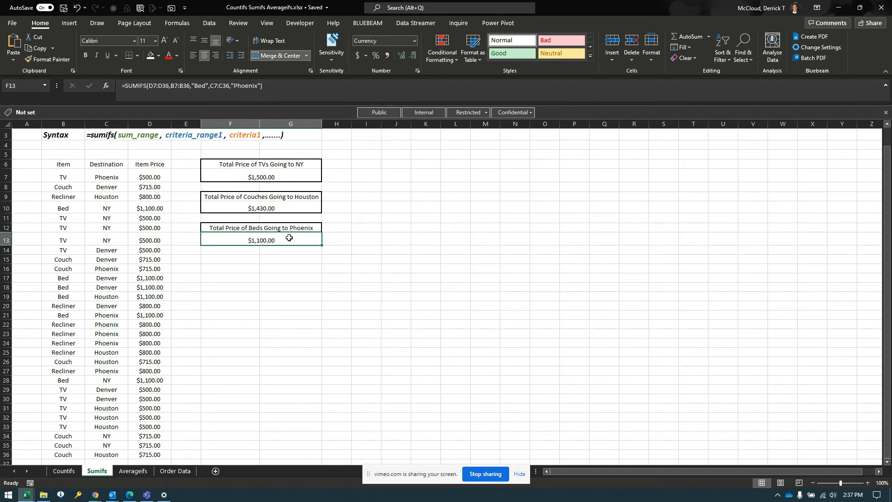
{"action": "left_click", "coordinate": [263, 261]}
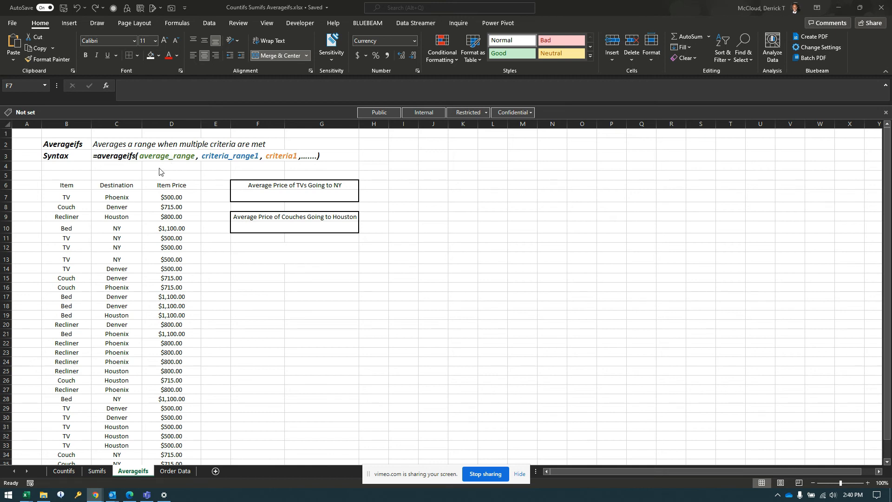
- Start an AVERAGEIFS formula in F7 of the Averageifs sheet, under "Average Price of TVs Going to NY", with average range D7:D36
{"action": "left_click", "coordinate": [274, 198]}
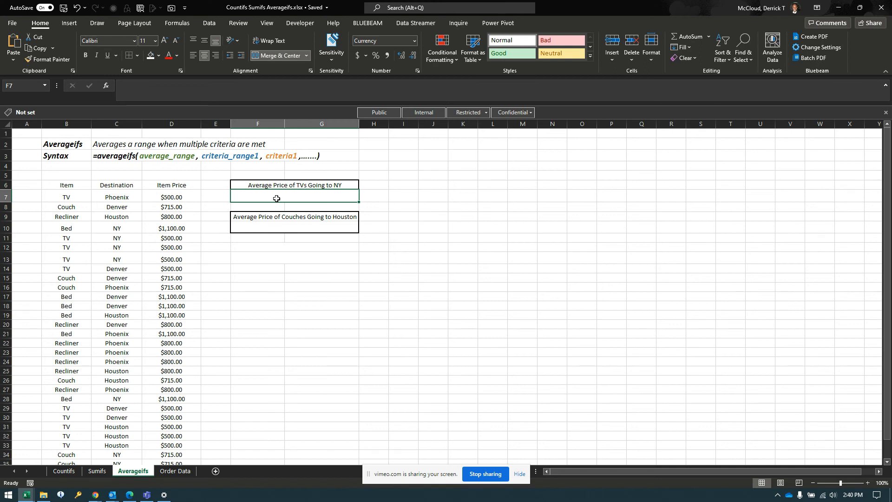
{"action": "type", "text": "=averageifs"}
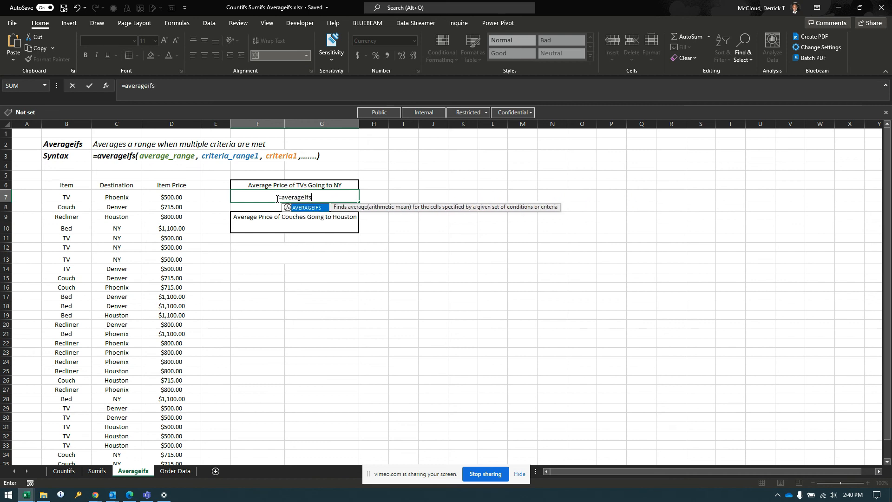
{"action": "type", "text": "("}
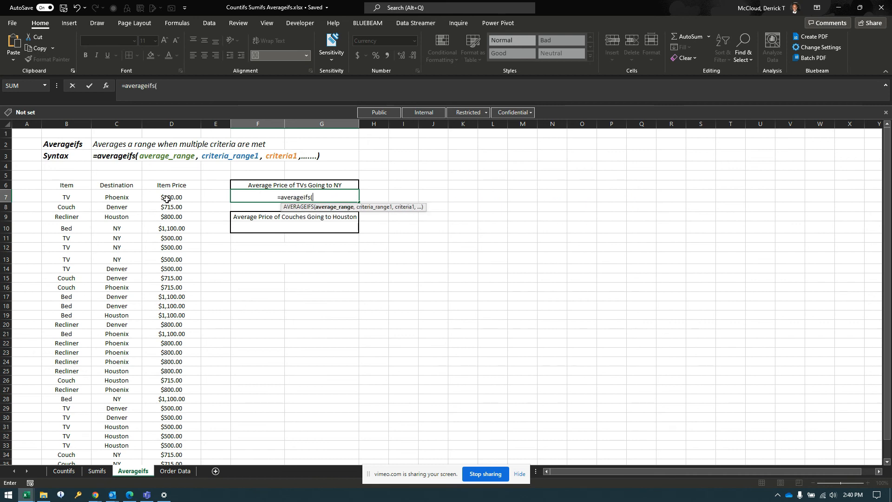
{"action": "left_click", "coordinate": [167, 198]}
{"action": "key", "text": "ctrl+shift+Down"}
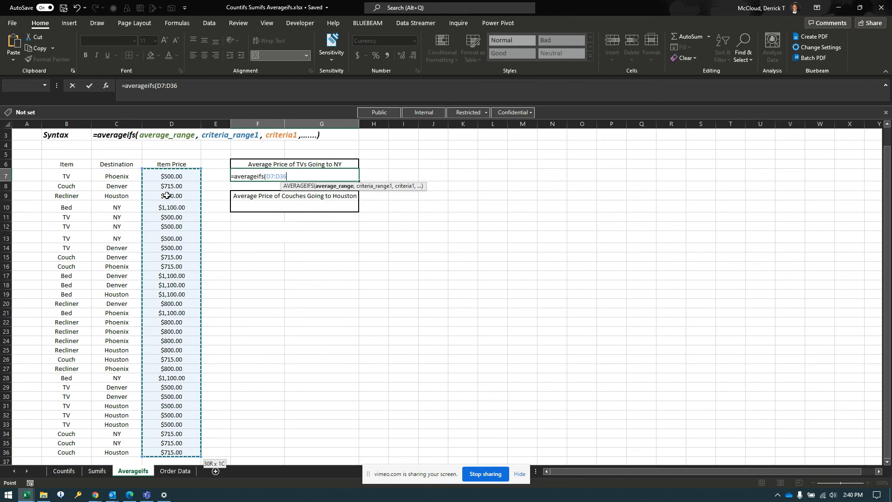
{"action": "type", "text": ","}
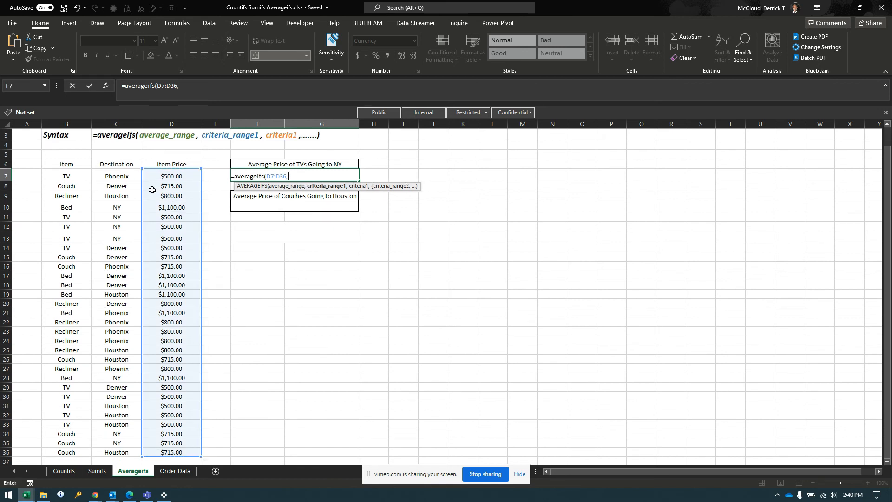
- Add criteria range B7:B36 with criterion "TV" to the F7 AVERAGEIFS formula
{"action": "left_click", "coordinate": [63, 176]}
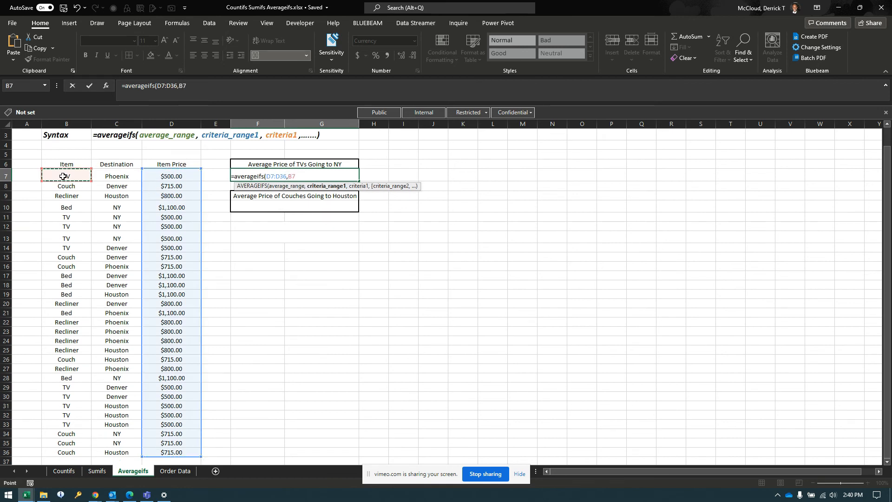
{"action": "key", "text": "ctrl+shift+Down"}
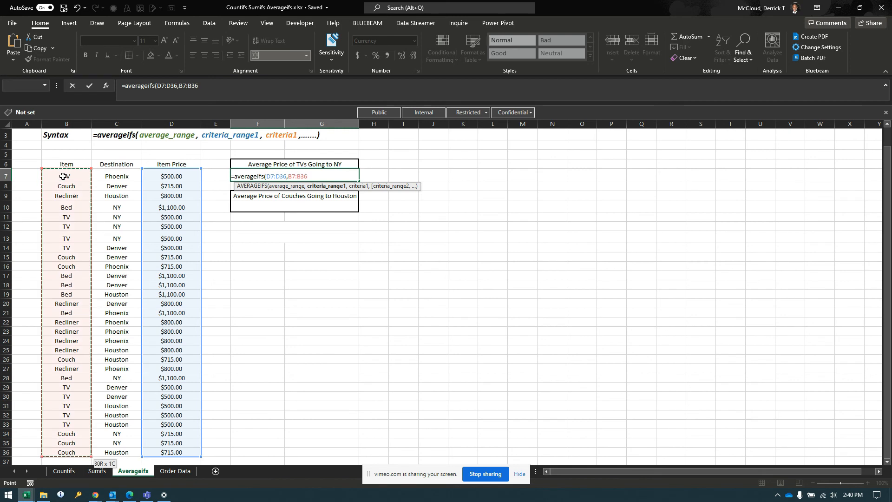
{"action": "type", "text": ","}
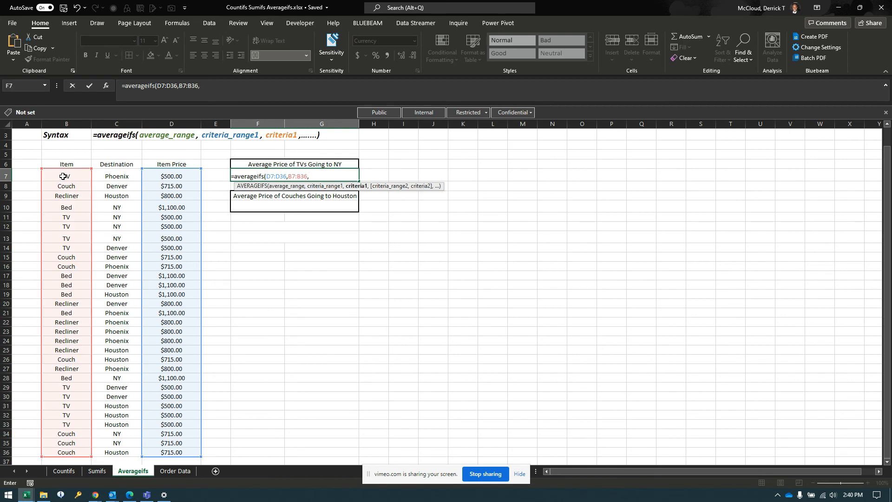
{"action": "type", "text": "\"TV\","}
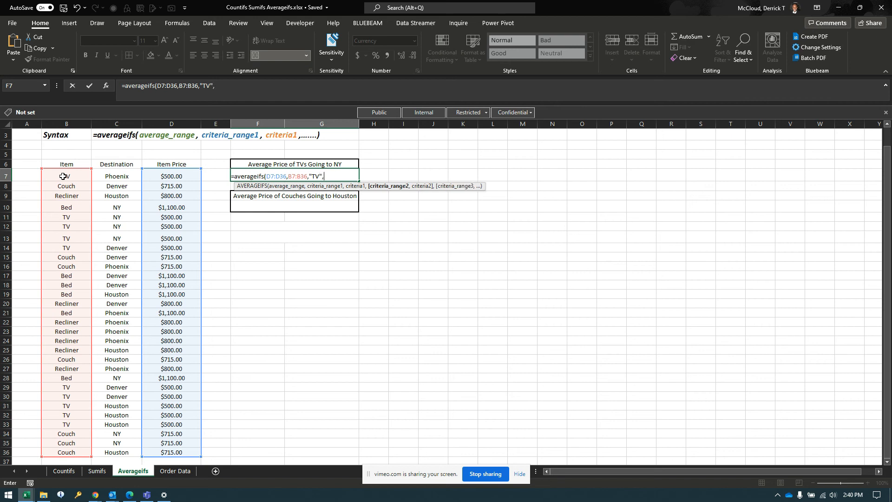
- Complete the F7 AVERAGEIFS formula with second criteria range C7:C36 and criterion "NY", and enter it
{"action": "left_click", "coordinate": [112, 175]}
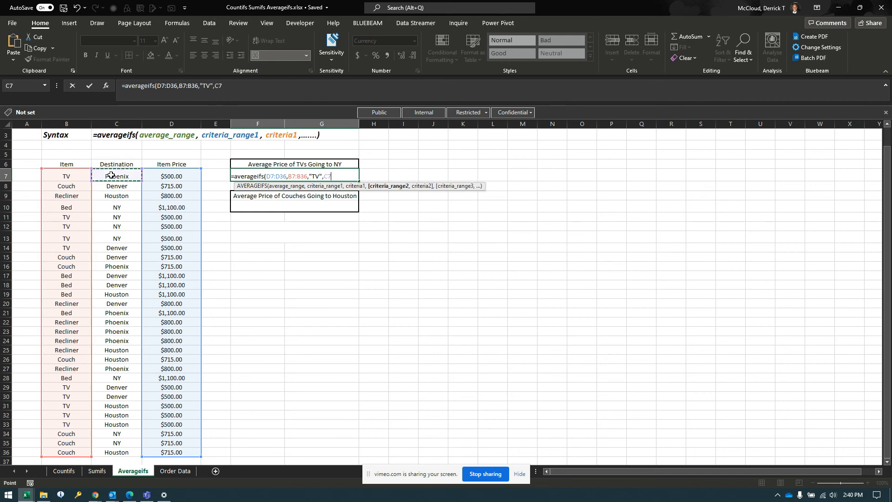
{"action": "key", "text": "ctrl+shift+Down"}
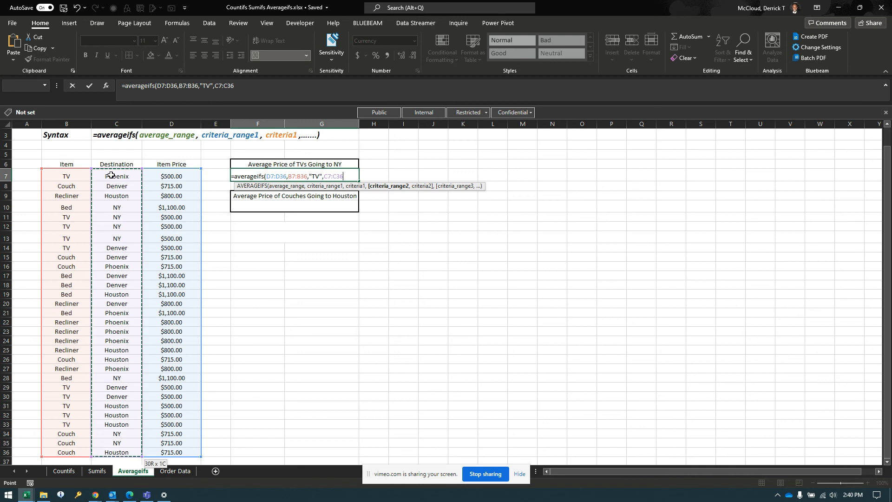
{"action": "type", "text": ","}
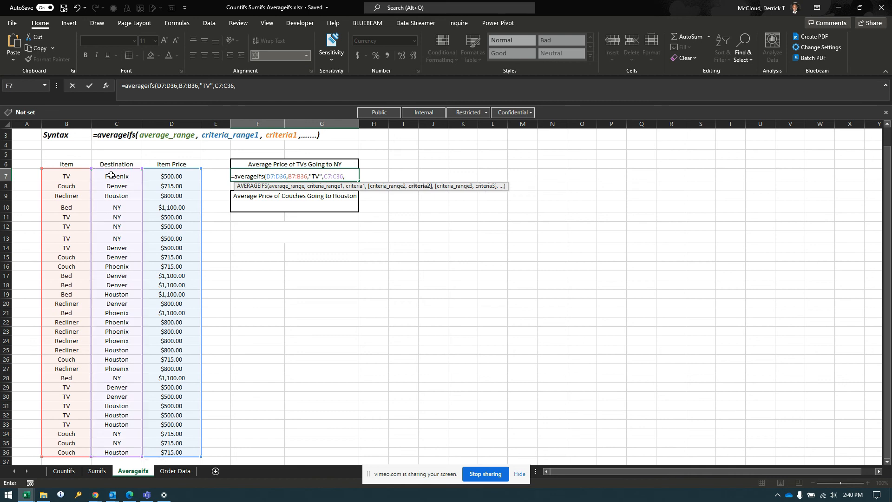
{"action": "type", "text": "\"NY\")"}
{"action": "key", "text": "Return"}
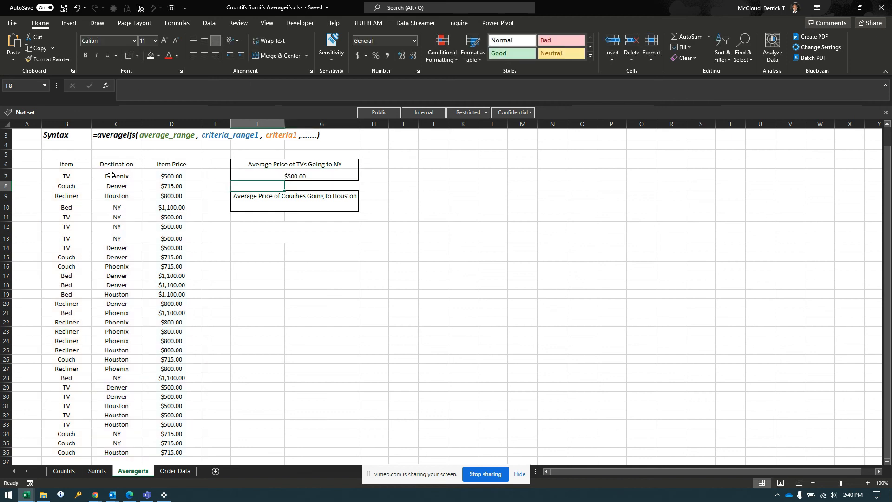
- Start an AVERAGEIFS formula in F10, under "Average Price of Couches Going to Houston", with average range D7:D36
{"action": "left_click", "coordinate": [283, 203]}
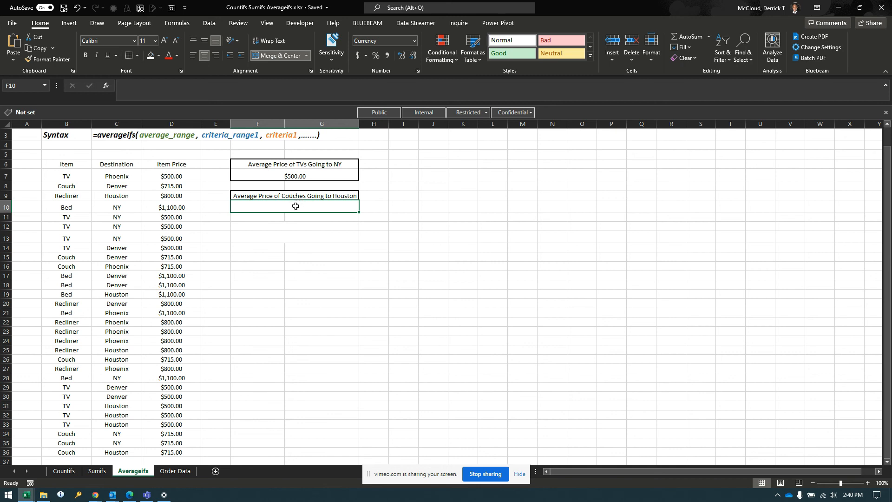
{"action": "type", "text": "=avera"}
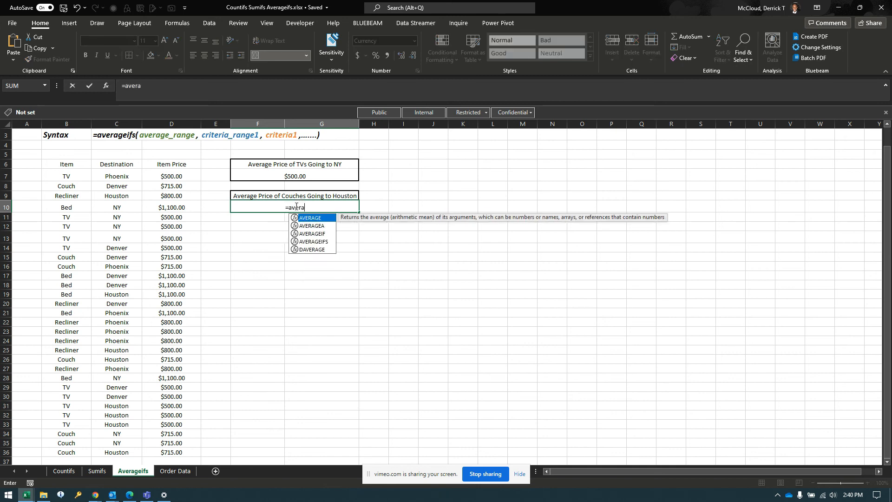
{"action": "type", "text": "geifs("}
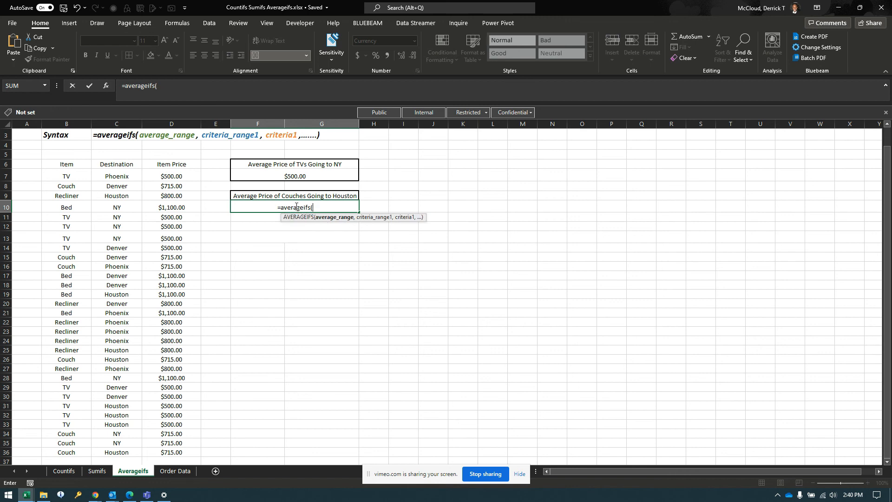
{"action": "left_click", "coordinate": [168, 176]}
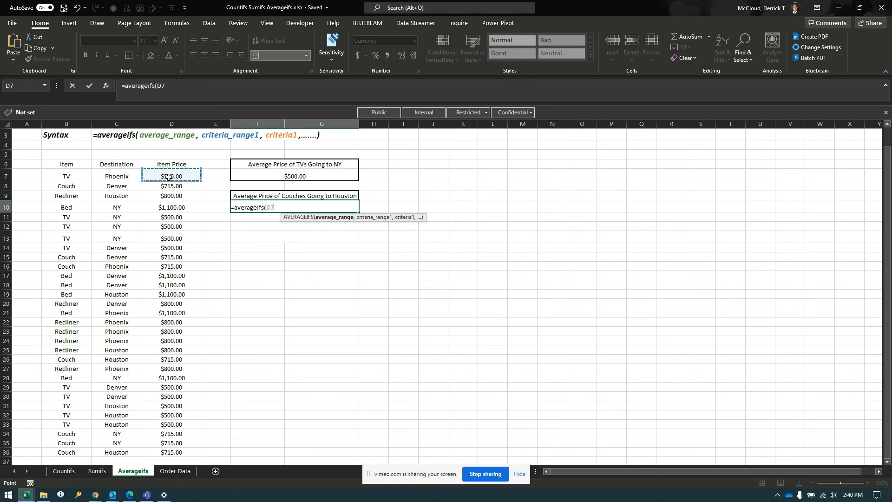
{"action": "key", "text": "ctrl+shift+Down"}
{"action": "type", "text": ","}
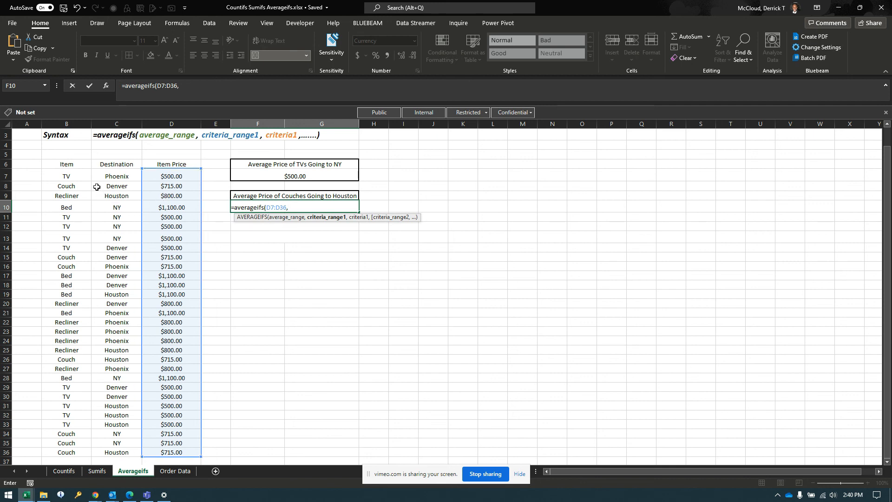
- Add criteria range B7:B36 with criterion "Couch" to the F10 AVERAGEIFS formula
{"action": "left_click", "coordinate": [73, 174]}
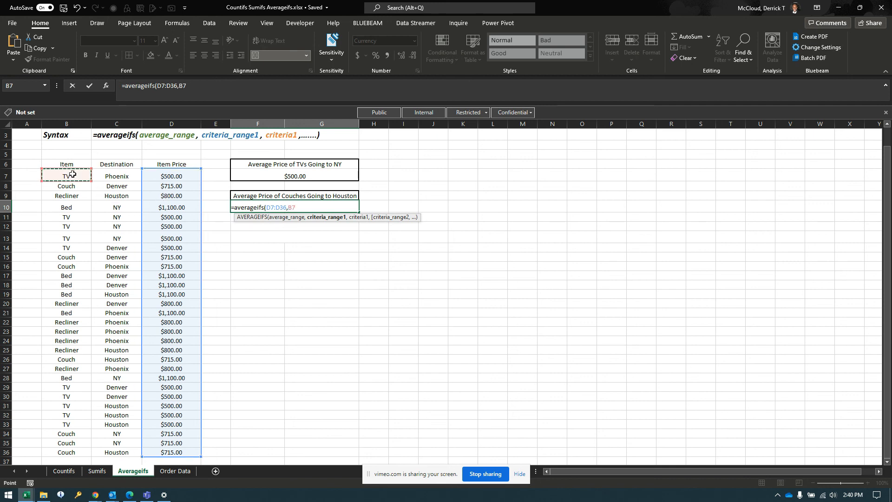
{"action": "key", "text": "ctrl+shift+Down"}
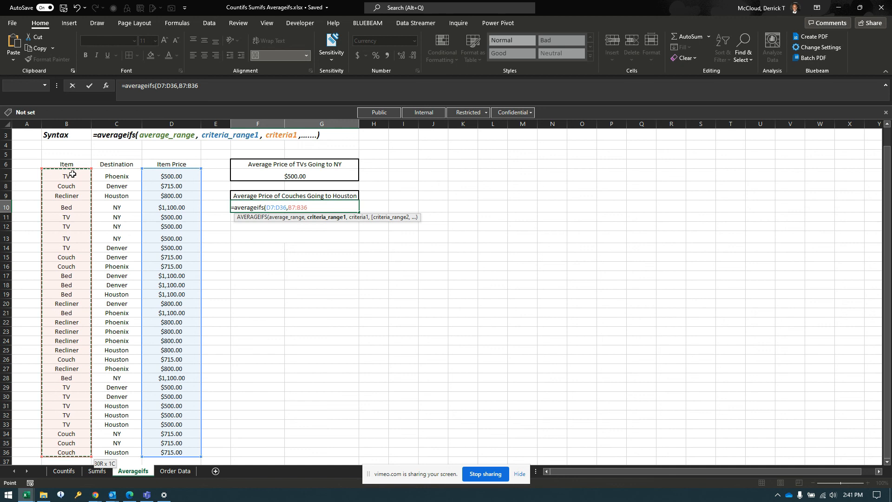
{"action": "type", "text": ",\"Couch\""}
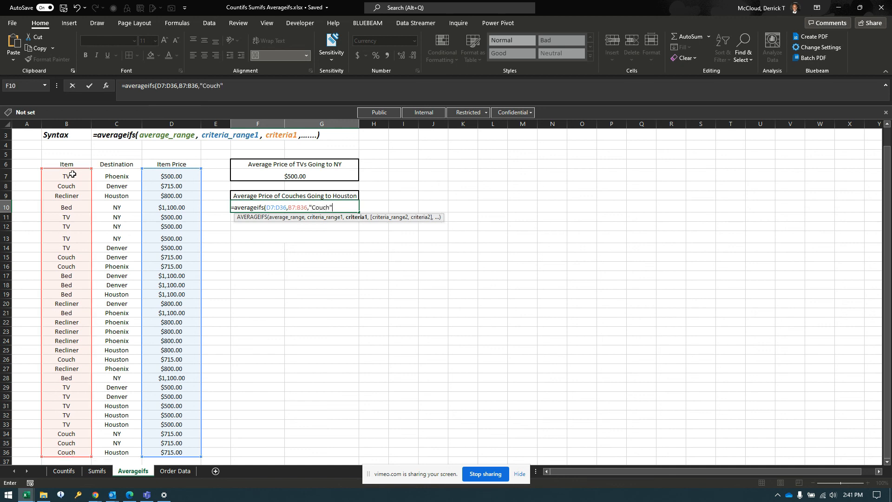
{"action": "type", "text": ","}
- Complete the F10 AVERAGEIFS formula with second criteria range C7:C36 and criterion "Houston", and enter it
{"action": "left_click", "coordinate": [117, 175]}
{"action": "key", "text": "ctrl+shift+Down"}
{"action": "type", "text": ","}
{"action": "type", "text": "\"Hous"}
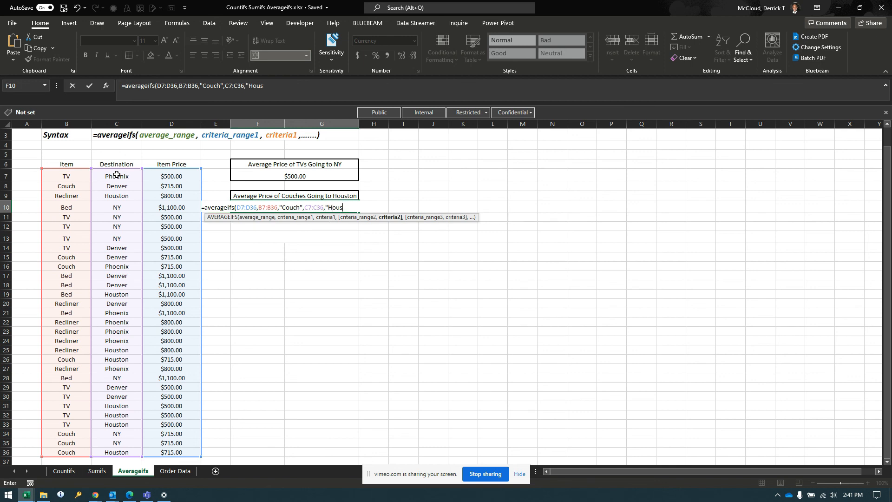
{"action": "type", "text": "ton\")"}
{"action": "key", "text": "Return"}
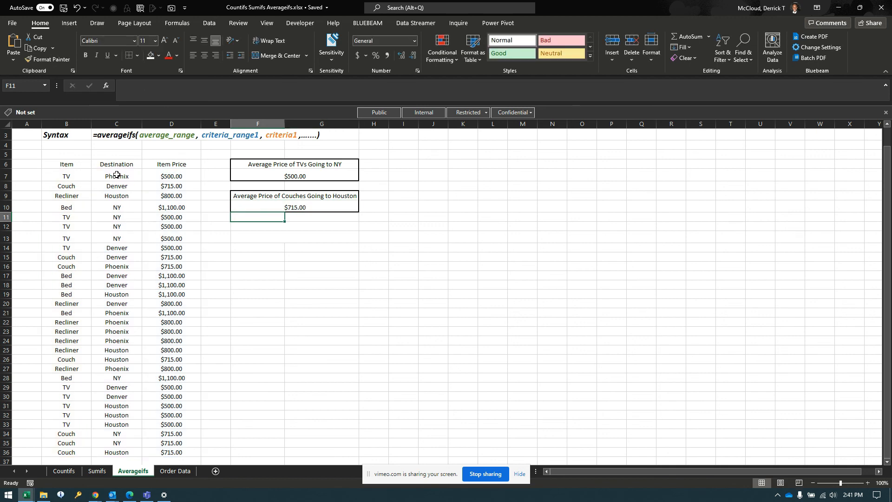
{"action": "scroll", "coordinate": [221, 284], "scroll_direction": "up", "scroll_amount": 1}
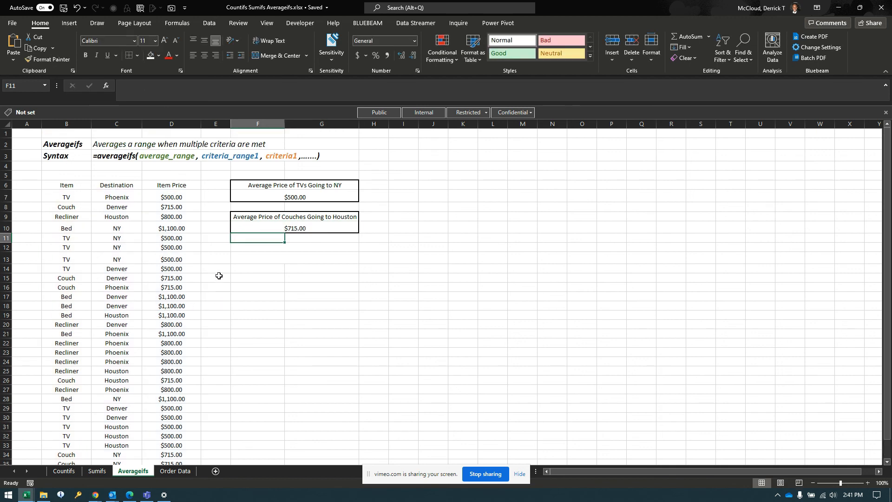